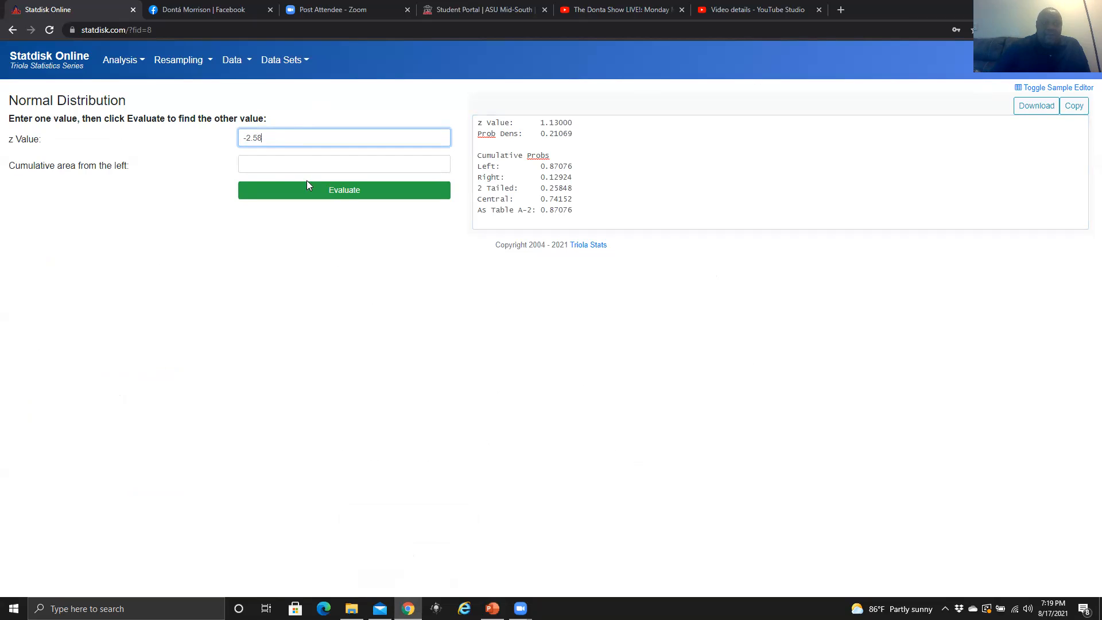
Evaluate the normal distribution for a z value of -2.58 and highlight the left cumulative probability.
left_click(319, 195)
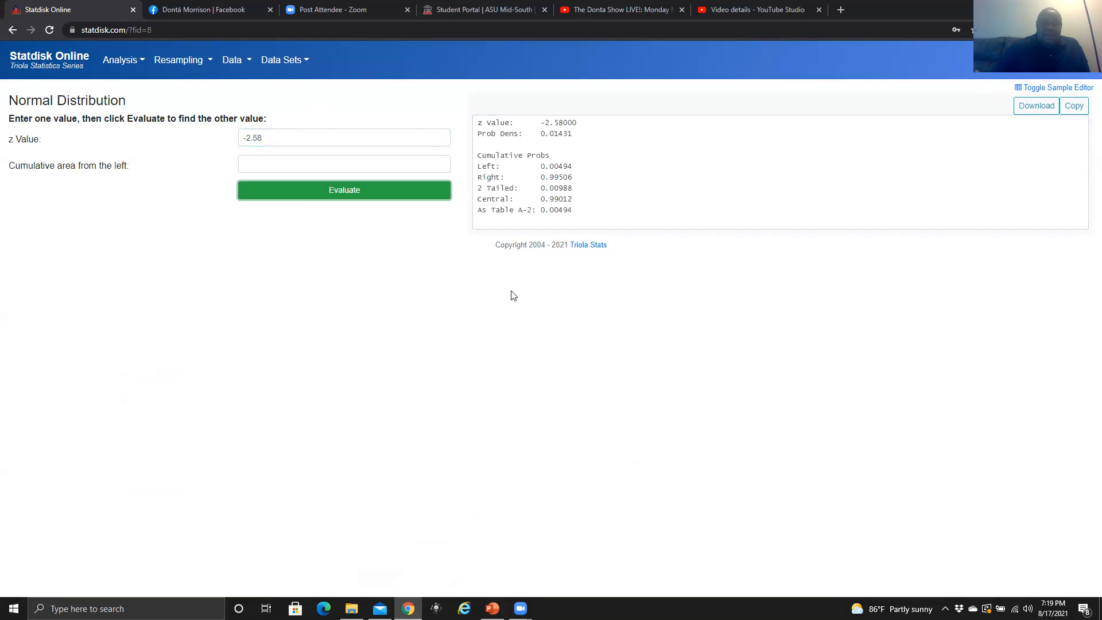
left_click_drag(478, 166, 581, 167)
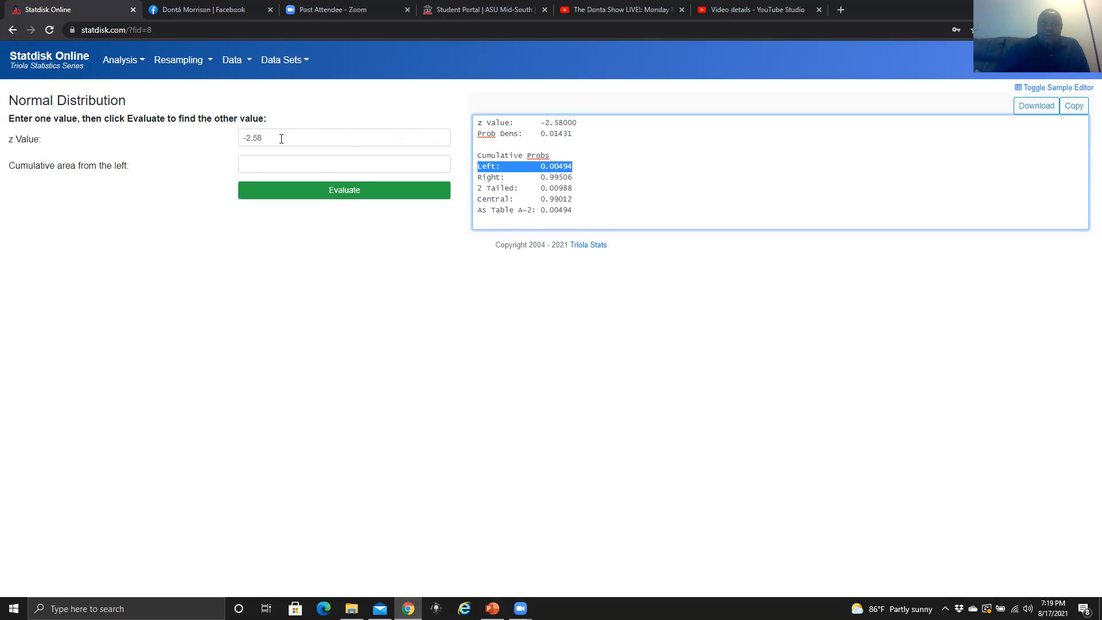
Evaluate the normal distribution for a z value of 0.65 and highlight its left cumulative probability.
left_click_drag(241, 139, 273, 139)
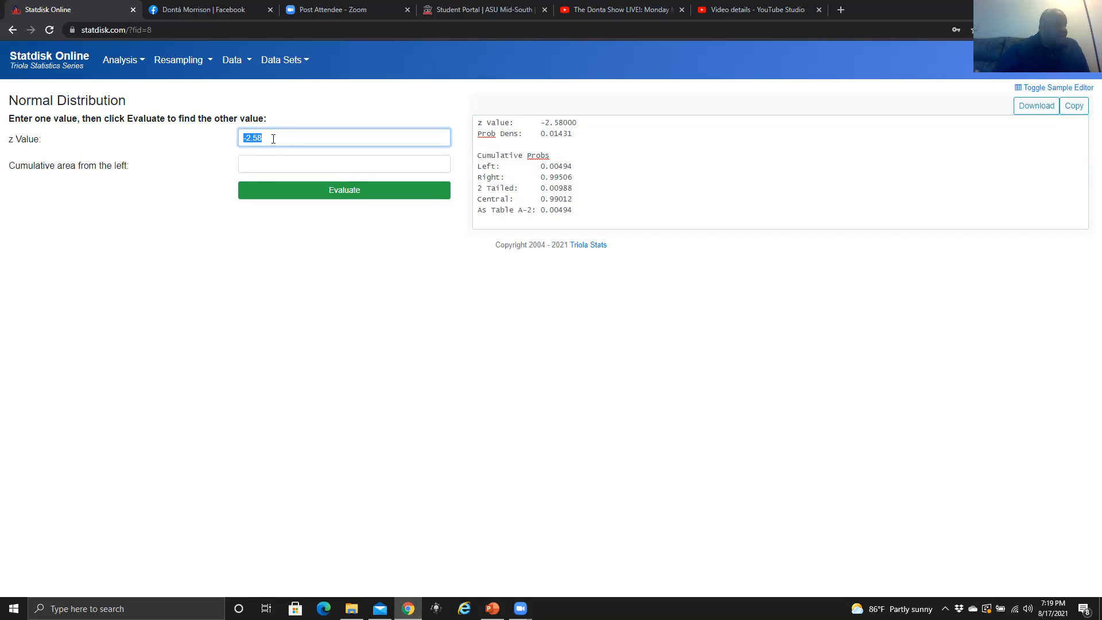
type("0.65")
left_click(340, 195)
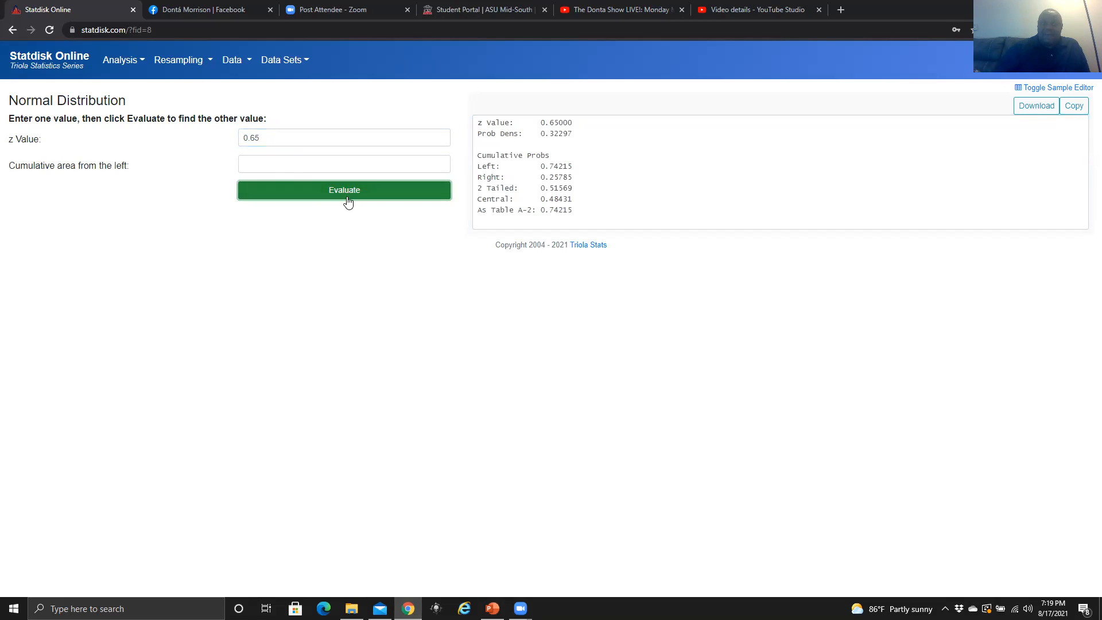
left_click_drag(478, 166, 590, 168)
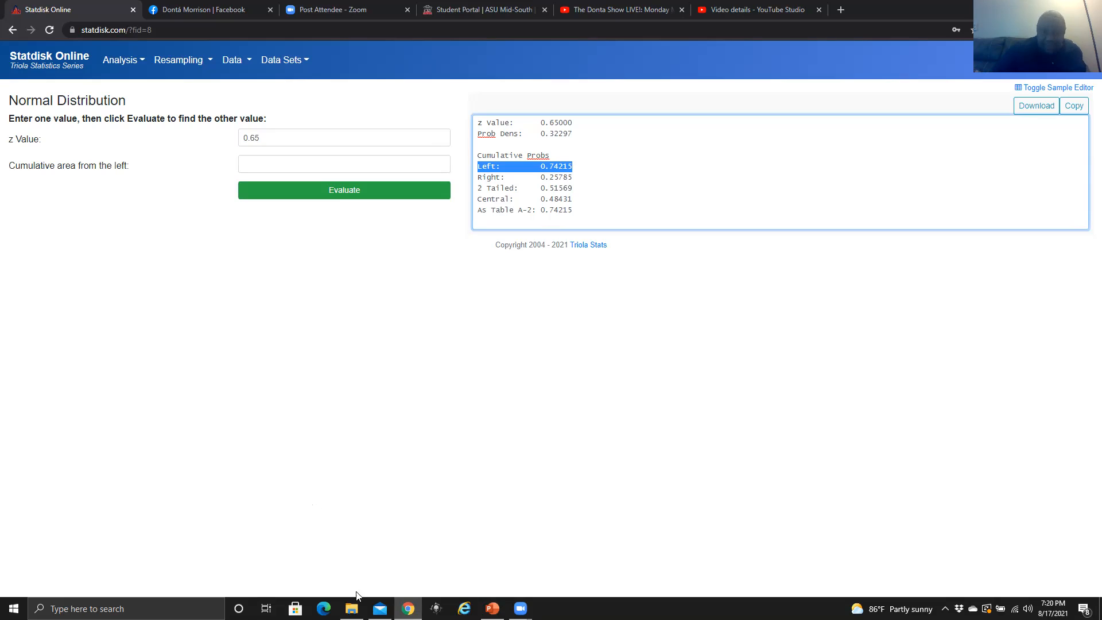
Switch to the PowerPoint presentation and review the z-score conversions for part c of Sample Problem 2.
mouse_move(493, 609)
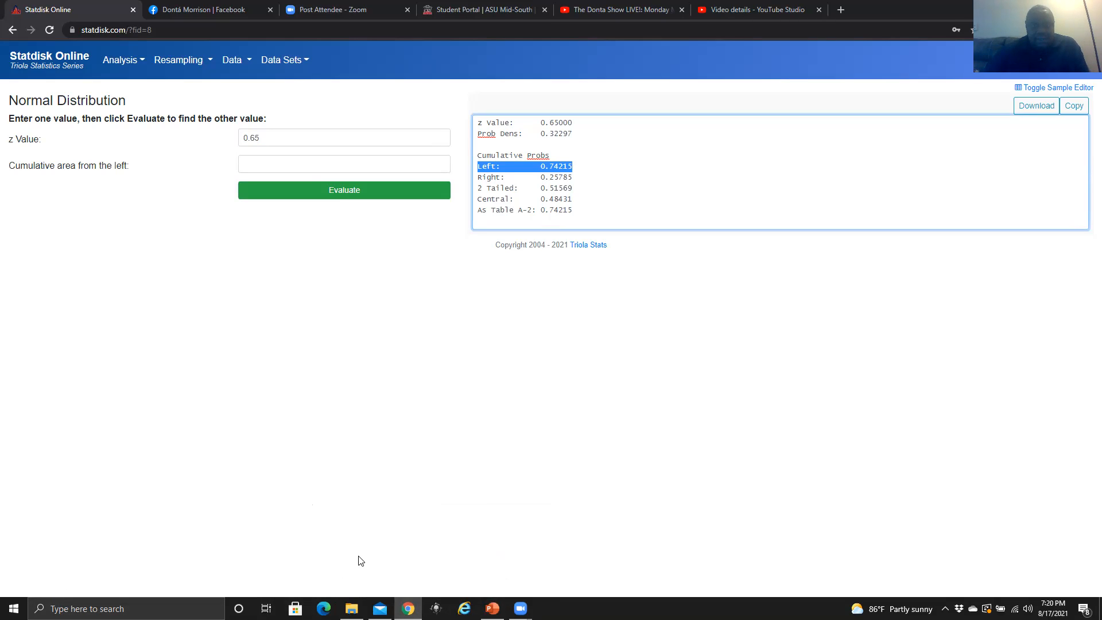
left_click(647, 24)
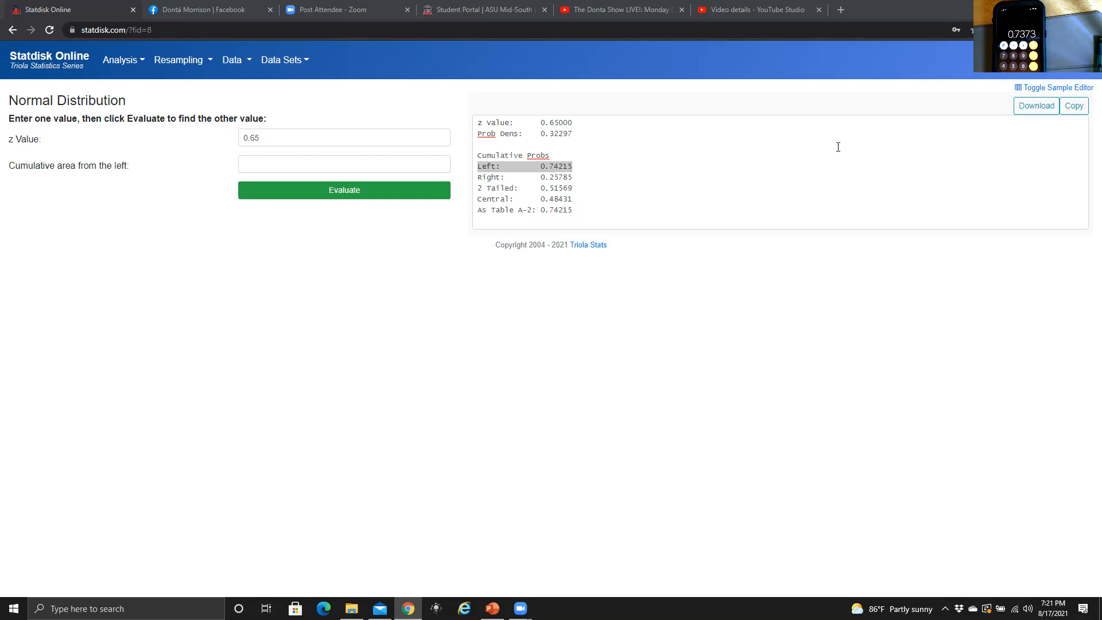
left_click(765, 478)
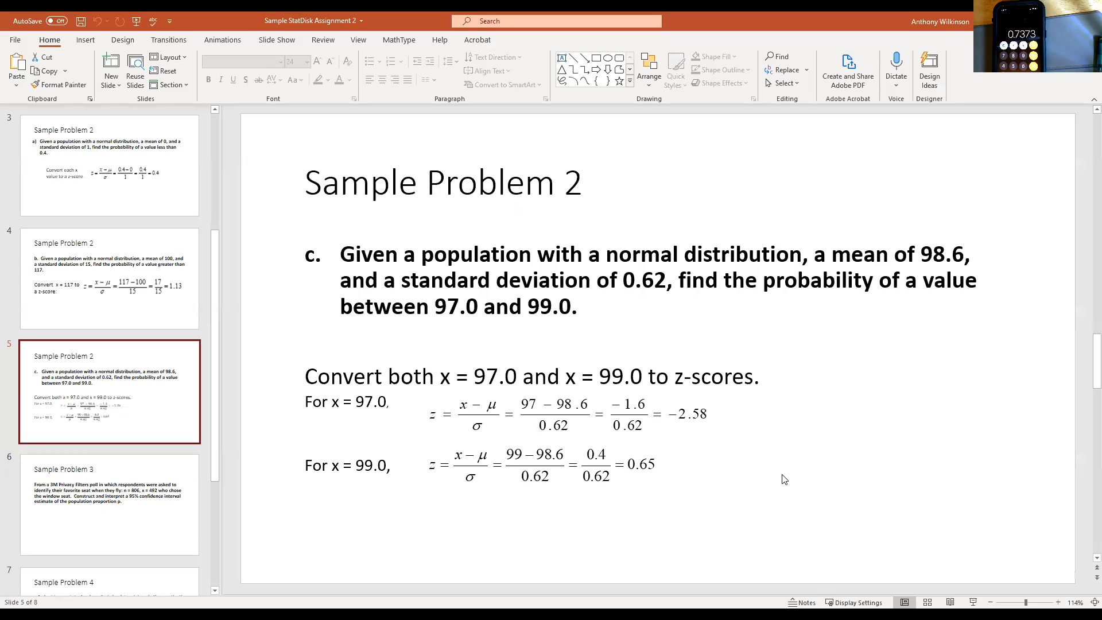
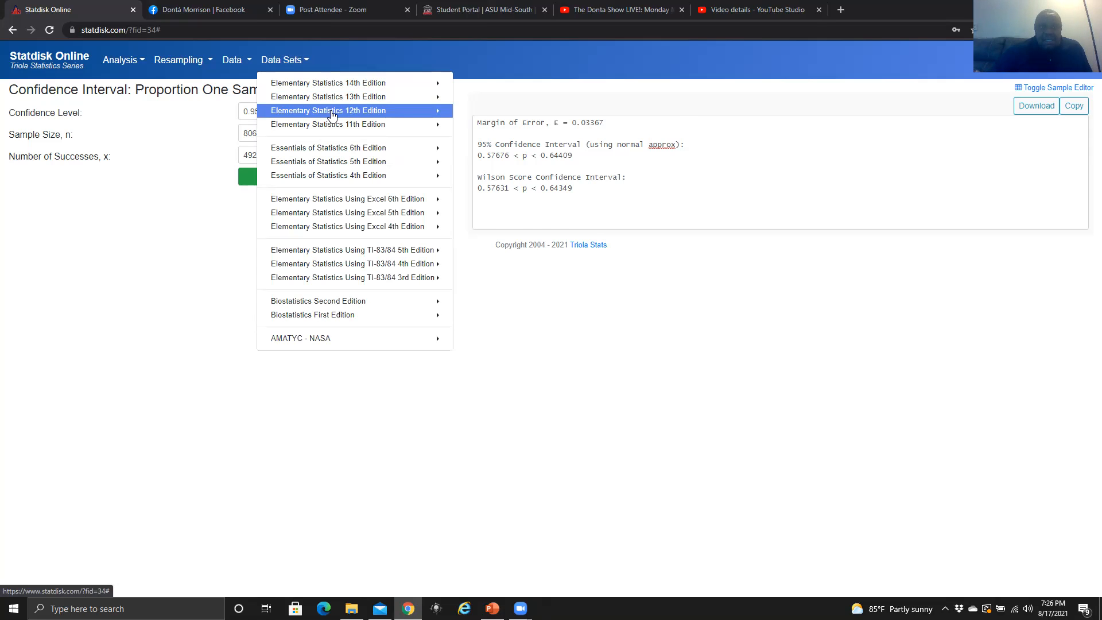
Load the 1b Body Measurements Male data set from Elementary Statistics 12th Edition and select its BMI column.
left_click(332, 112)
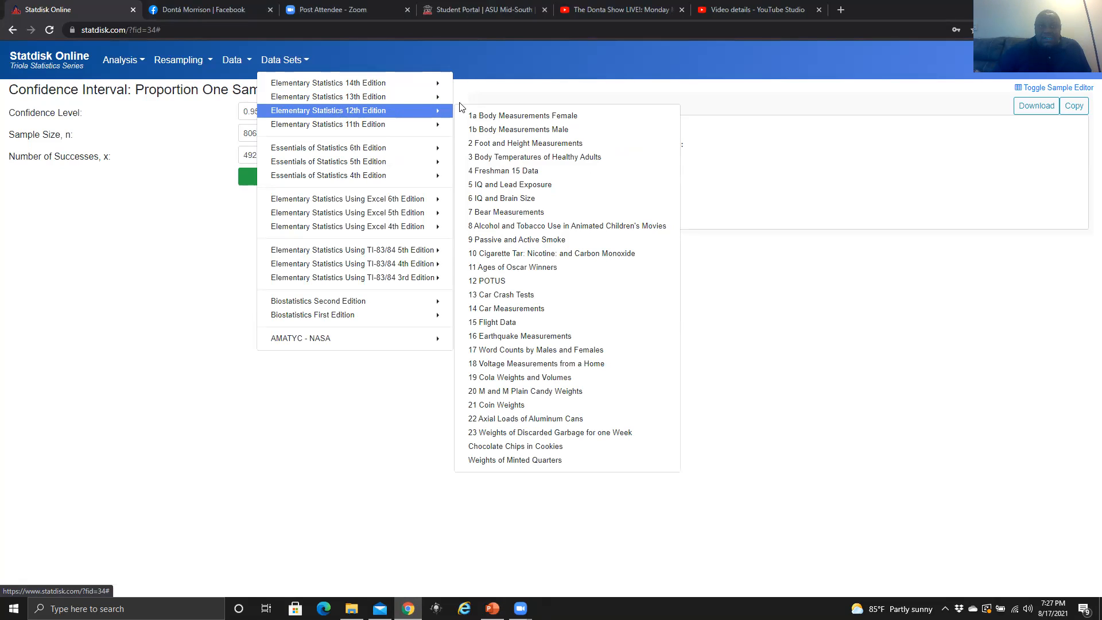
left_click(571, 129)
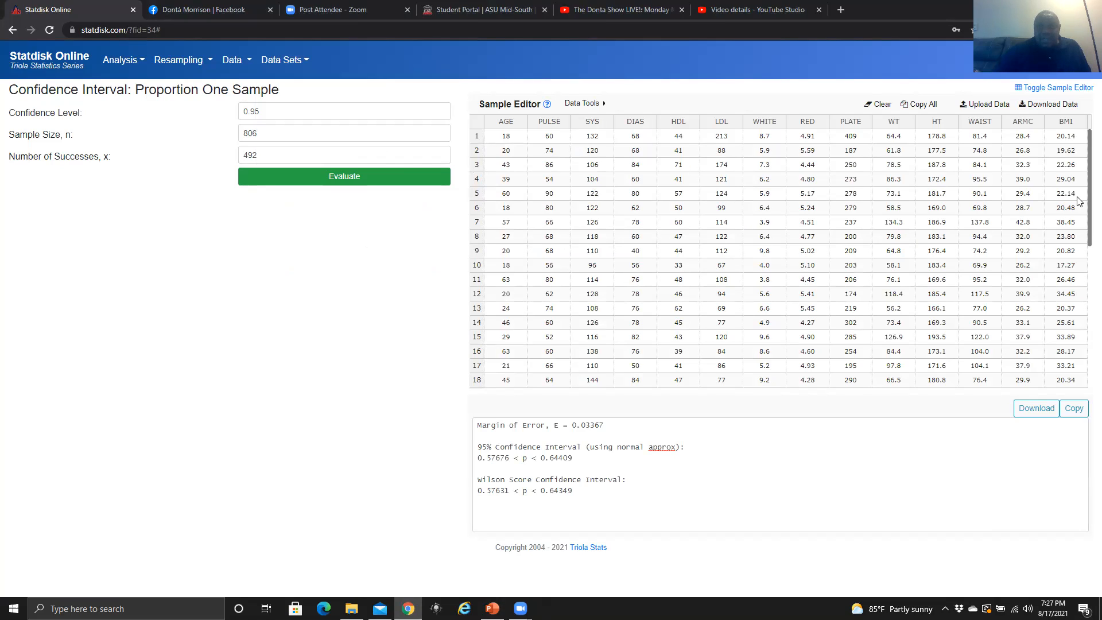
left_click(1068, 124)
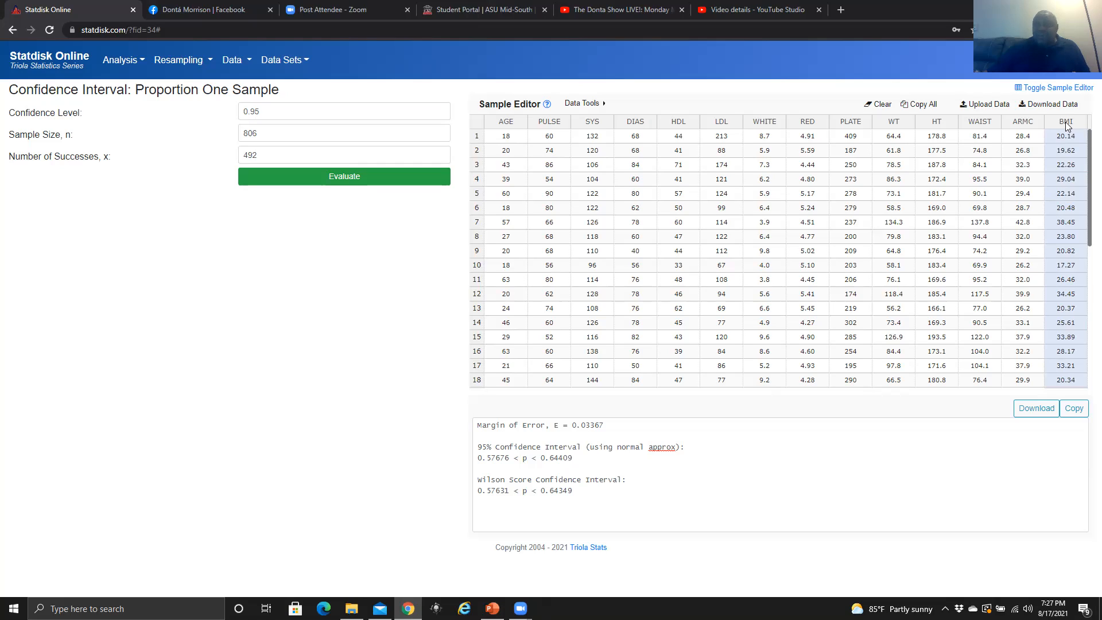
Run Explore Data descriptive statistics on the BMI column and highlight the sample size, mean and standard deviation in the results.
left_click(249, 64)
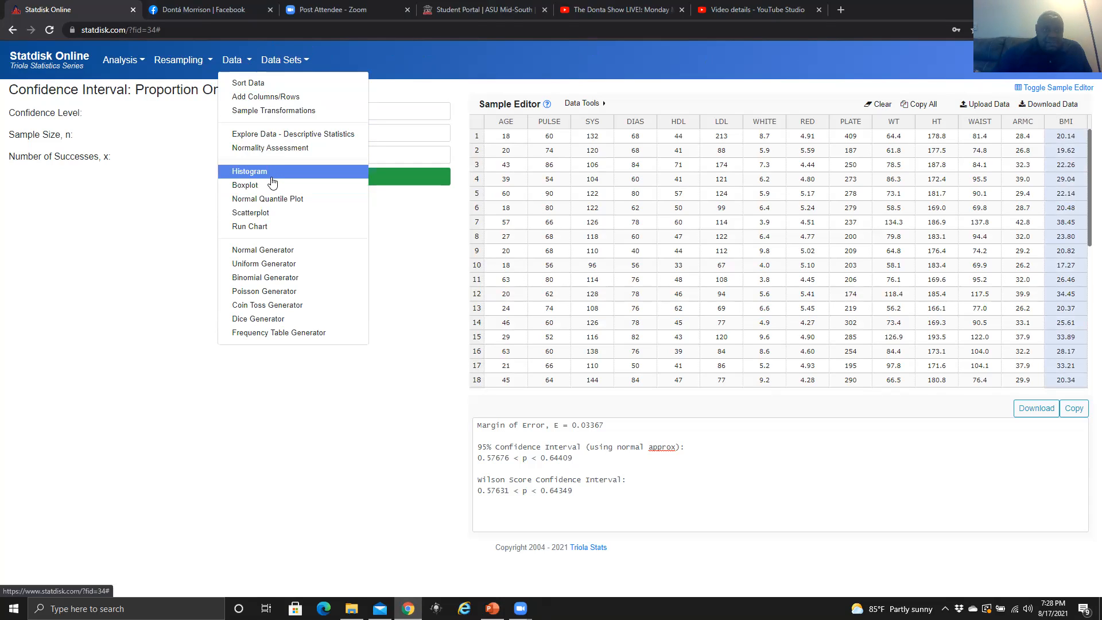
left_click(294, 139)
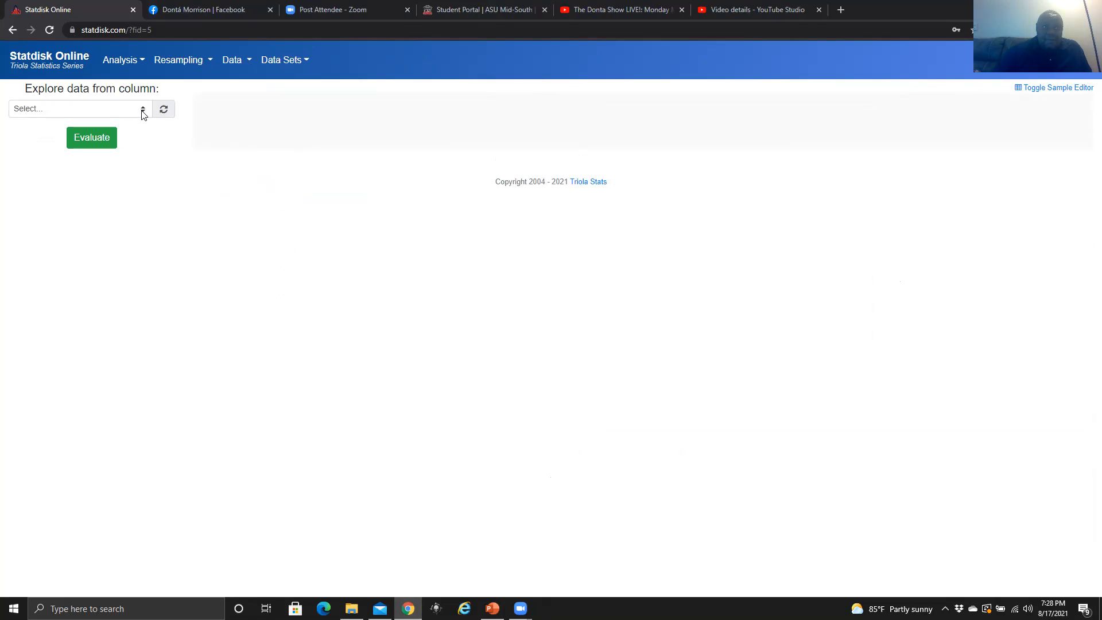
left_click(142, 111)
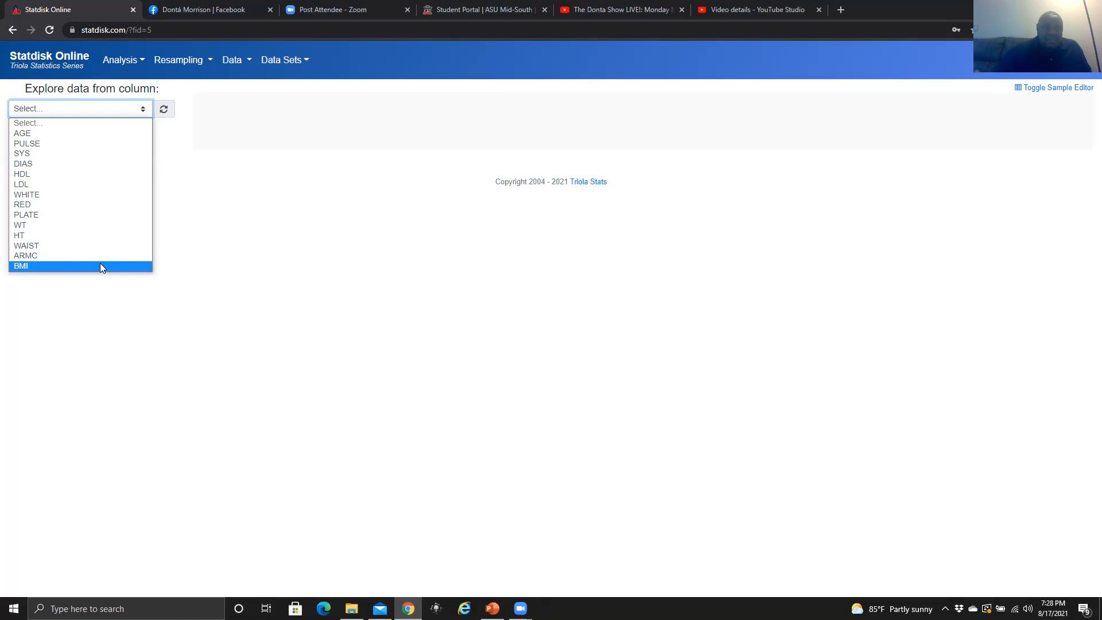
left_click(43, 266)
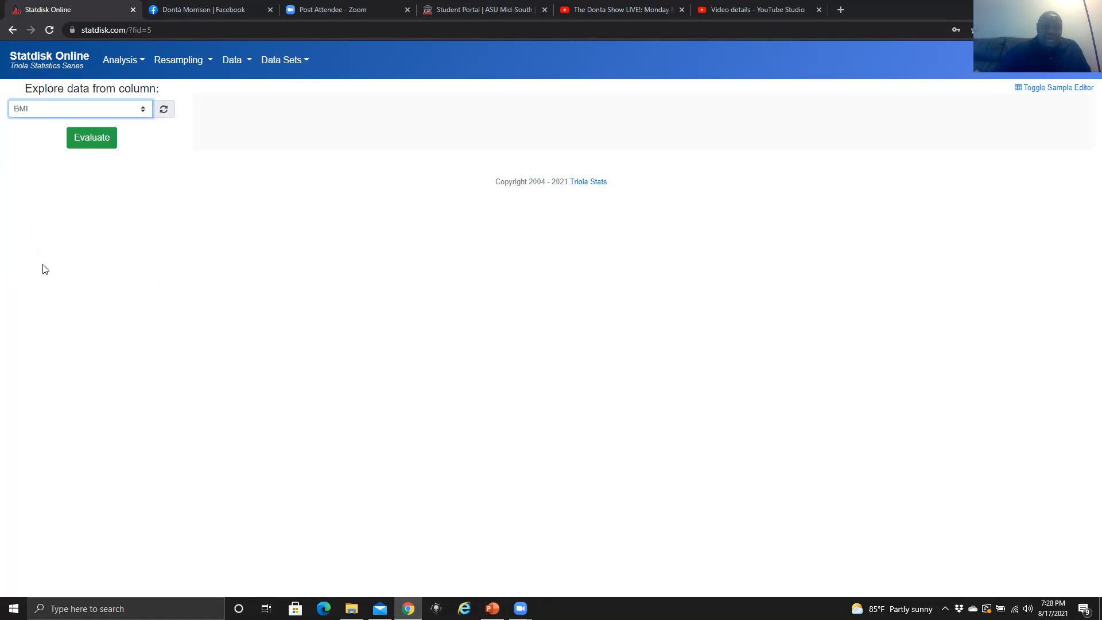
left_click(101, 139)
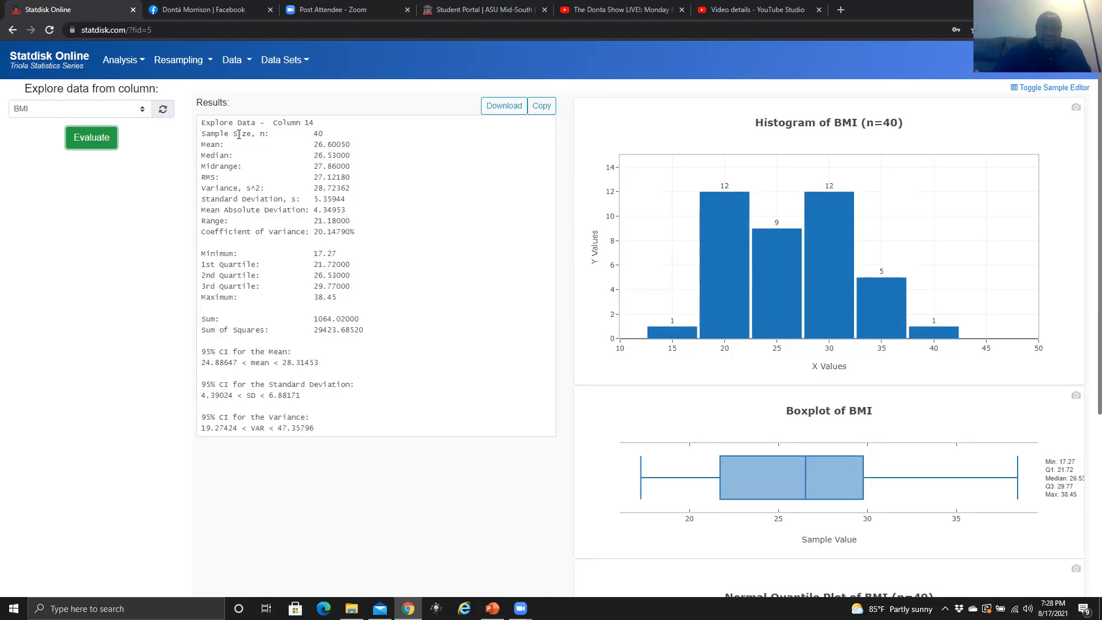
left_click_drag(201, 133, 362, 143)
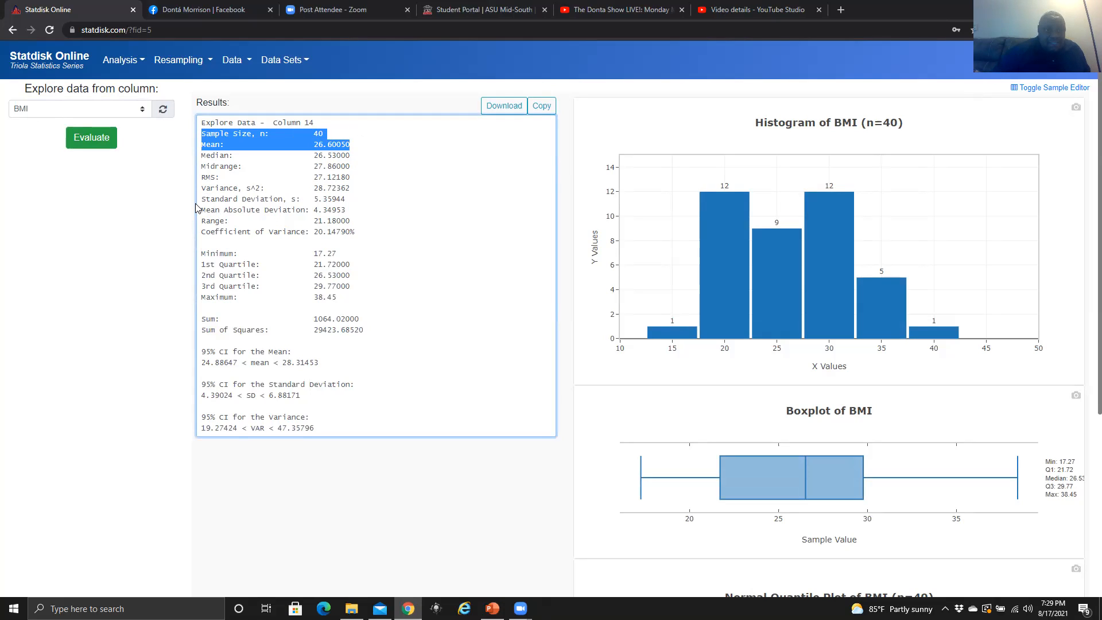
left_click_drag(201, 199, 357, 202)
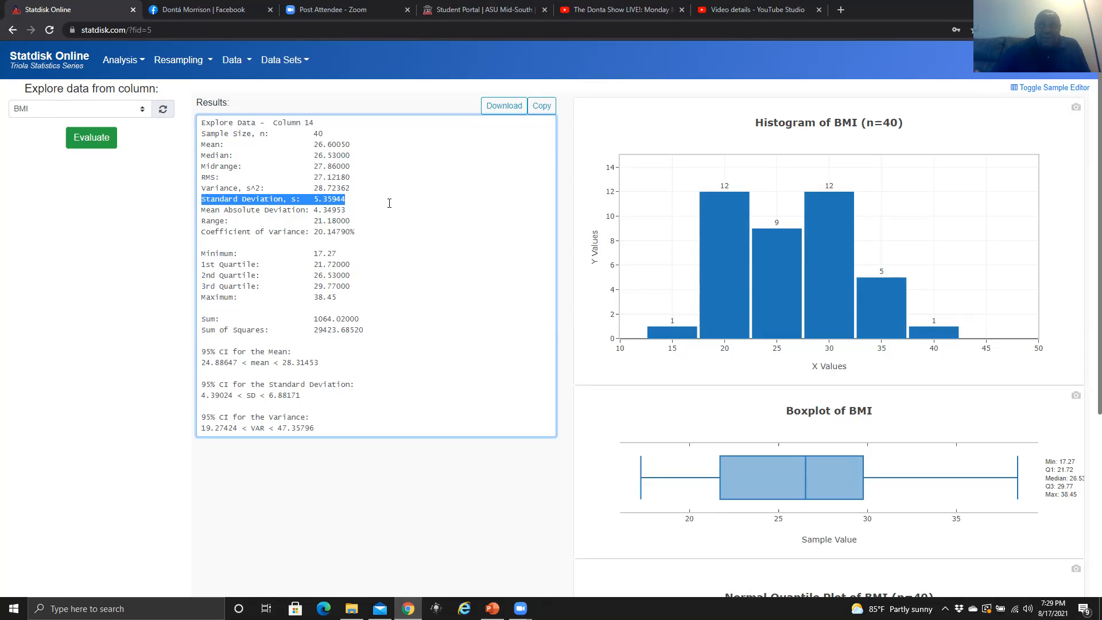
Open the confidence interval analysis for the mean of one sample.
left_click(142, 61)
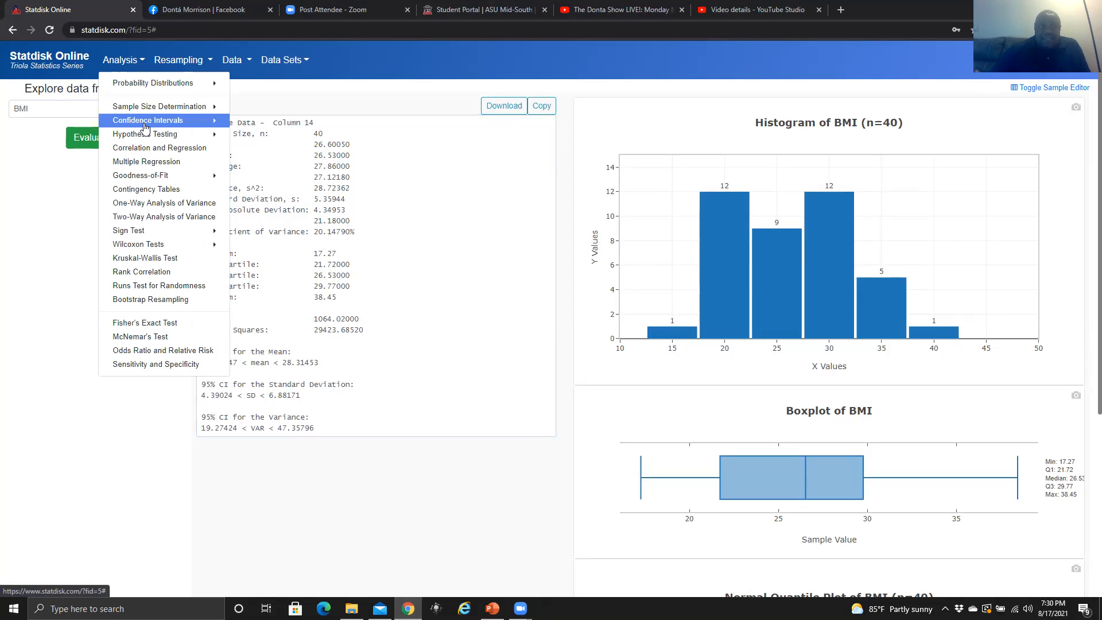
left_click(181, 126)
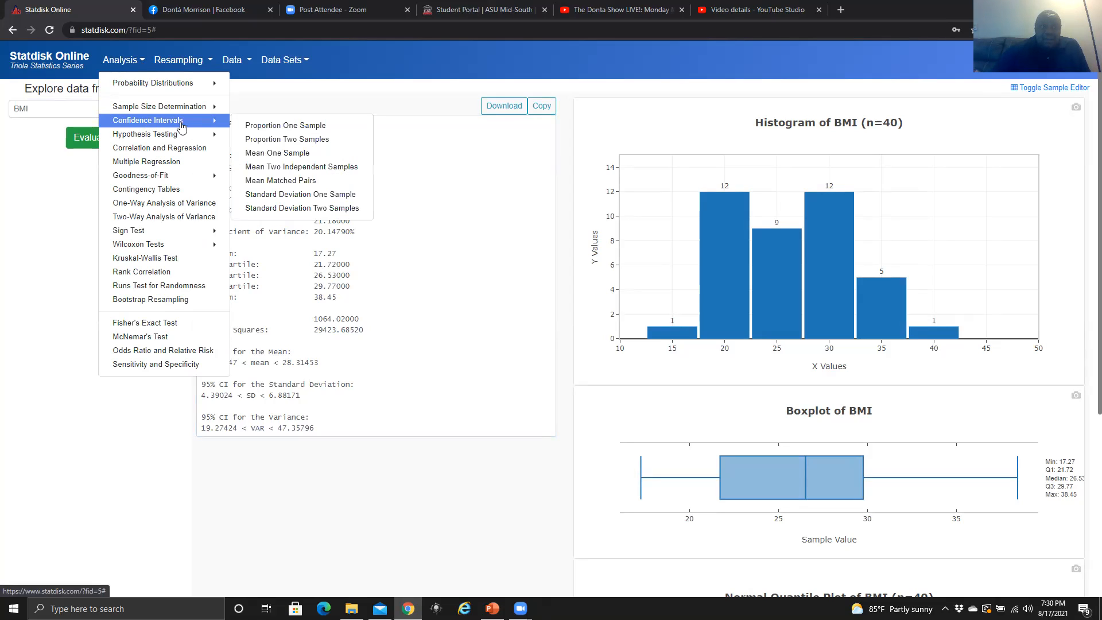
left_click(272, 159)
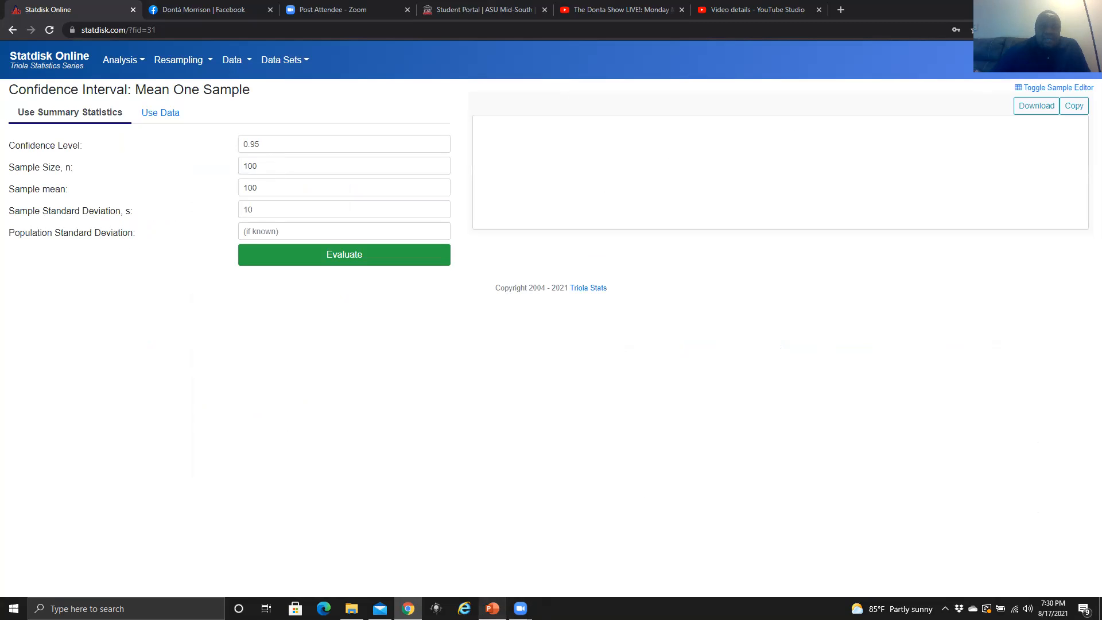
Check the Sample Problem 4 slide in PowerPoint for the required confidence level and return to Statdisk.
mouse_move(493, 608)
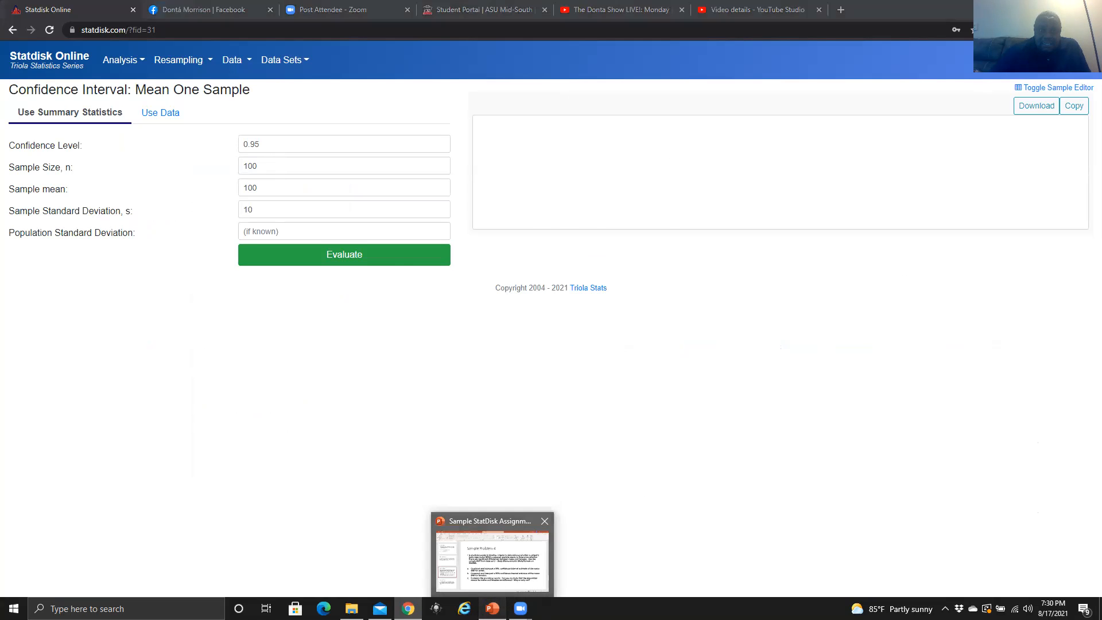
left_click(491, 557)
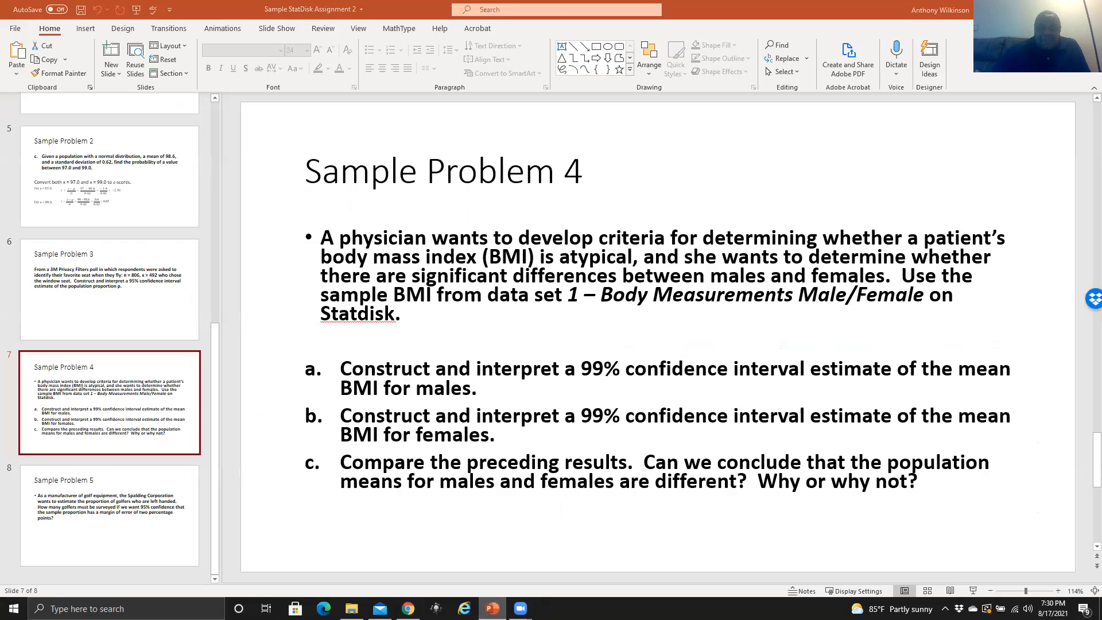
key("alt+Tab")
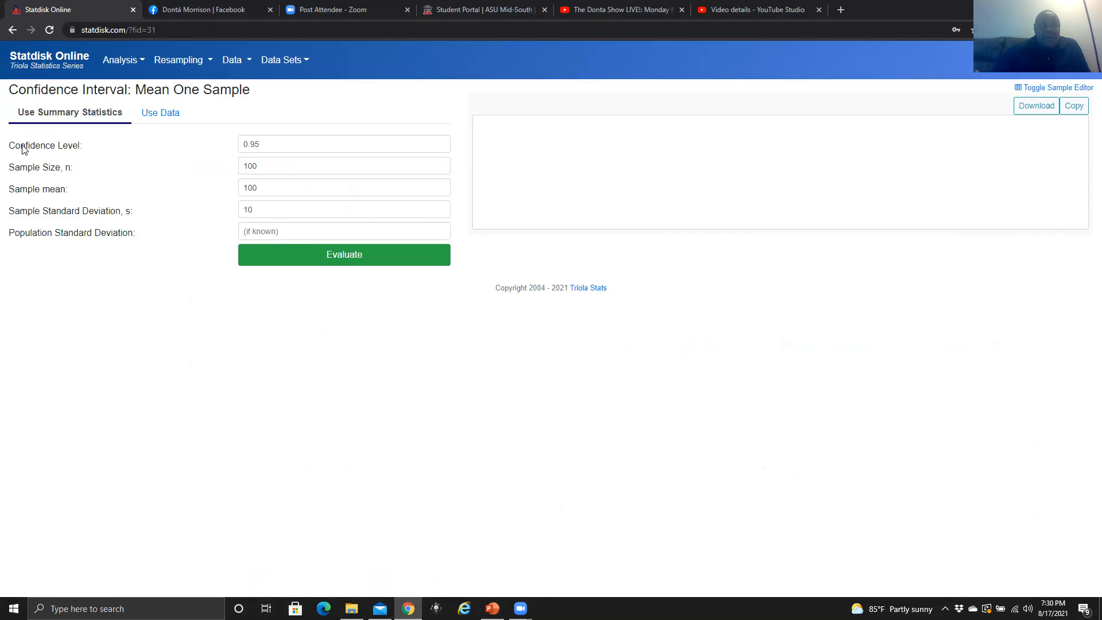
Calculate the mean's confidence interval with level 0.99, sample size 40, sample mean 26.6 and sample standard deviation 5.36, and highlight the resulting range.
left_click_drag(265, 145, 233, 148)
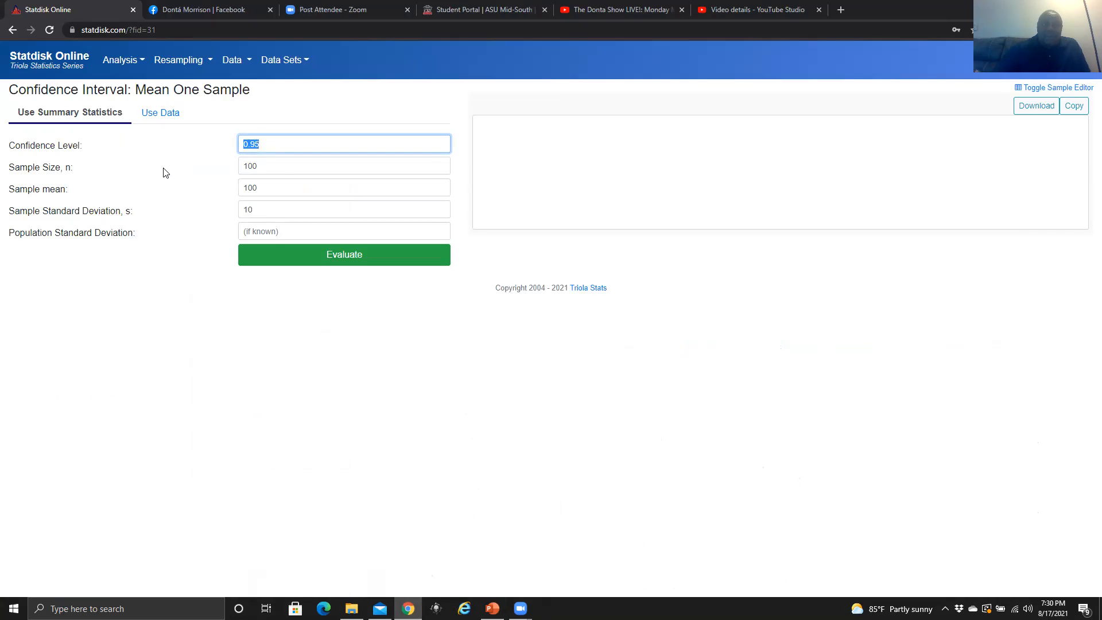
type("0.99")
key("Tab")
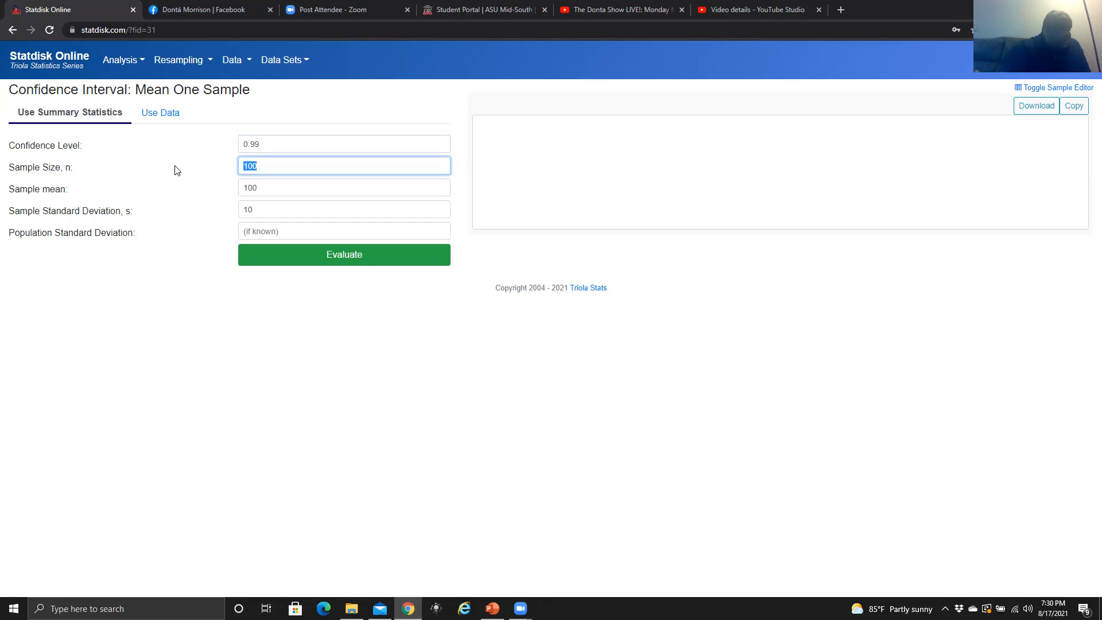
type("40")
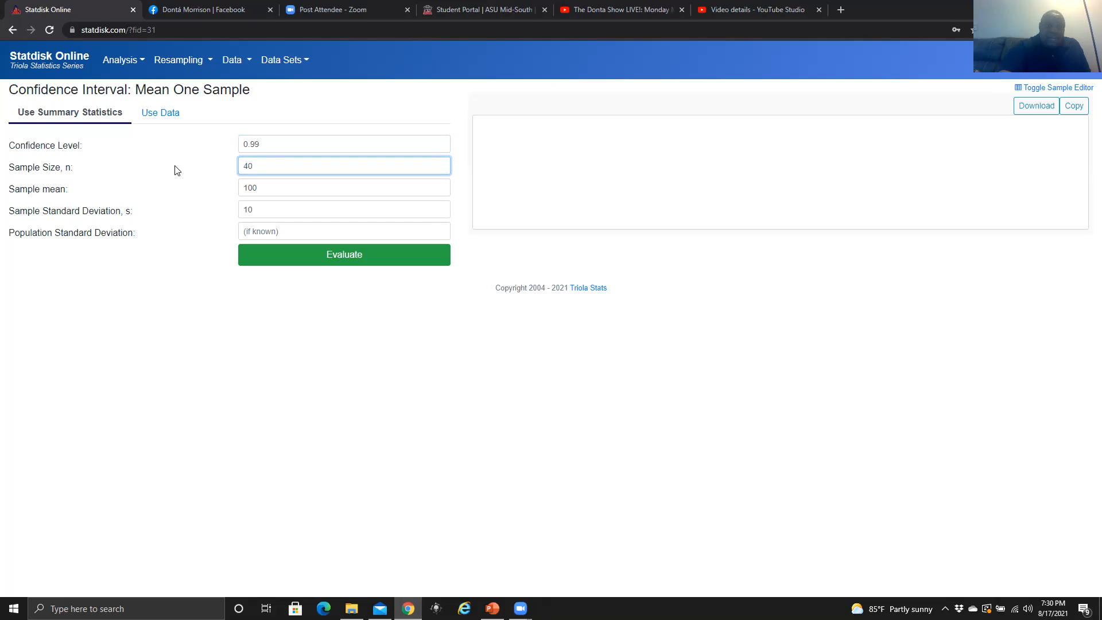
key("Tab")
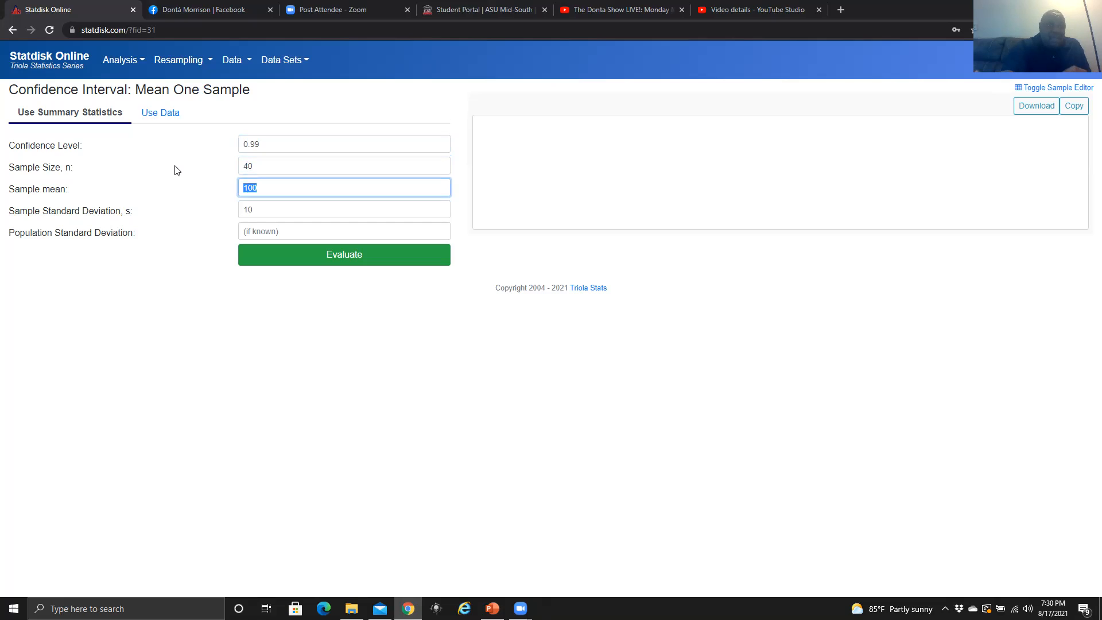
type("26.6")
key("Tab")
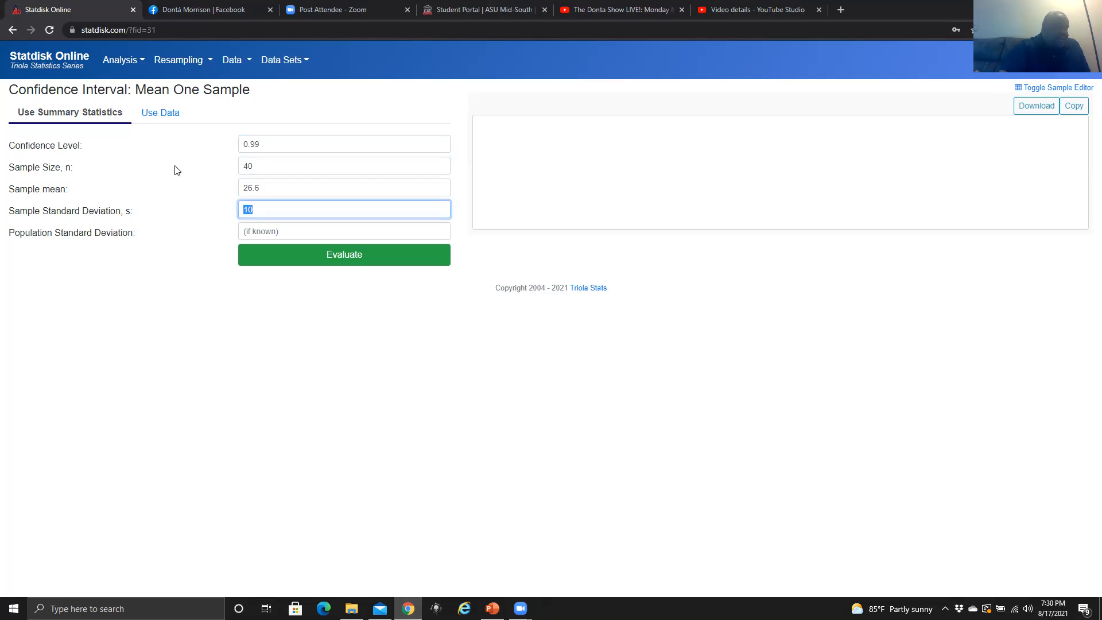
type("5.36")
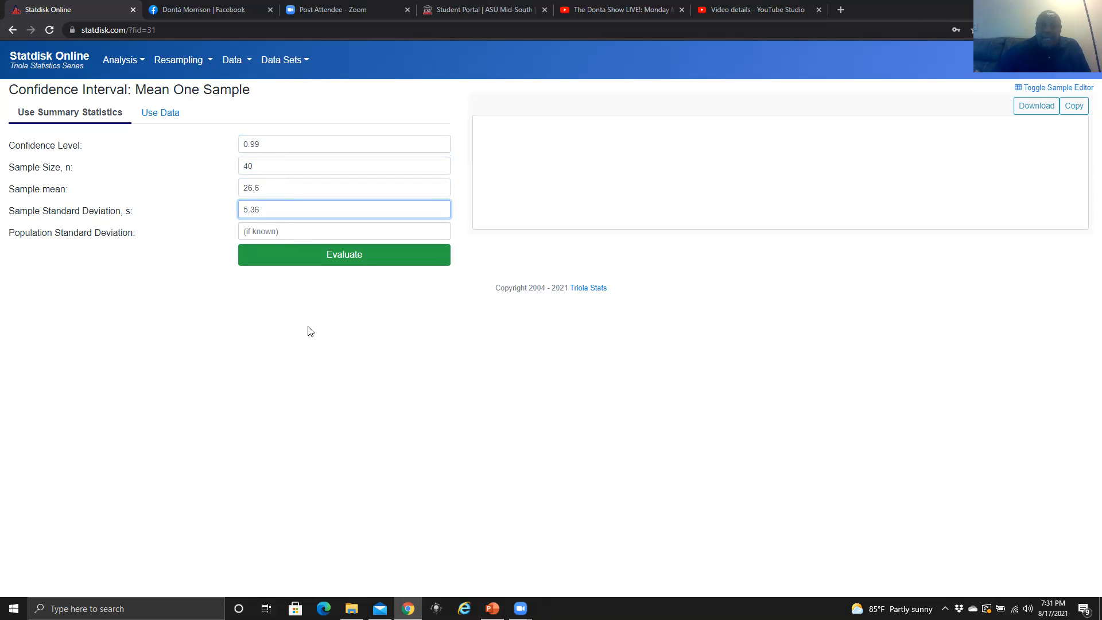
left_click(355, 260)
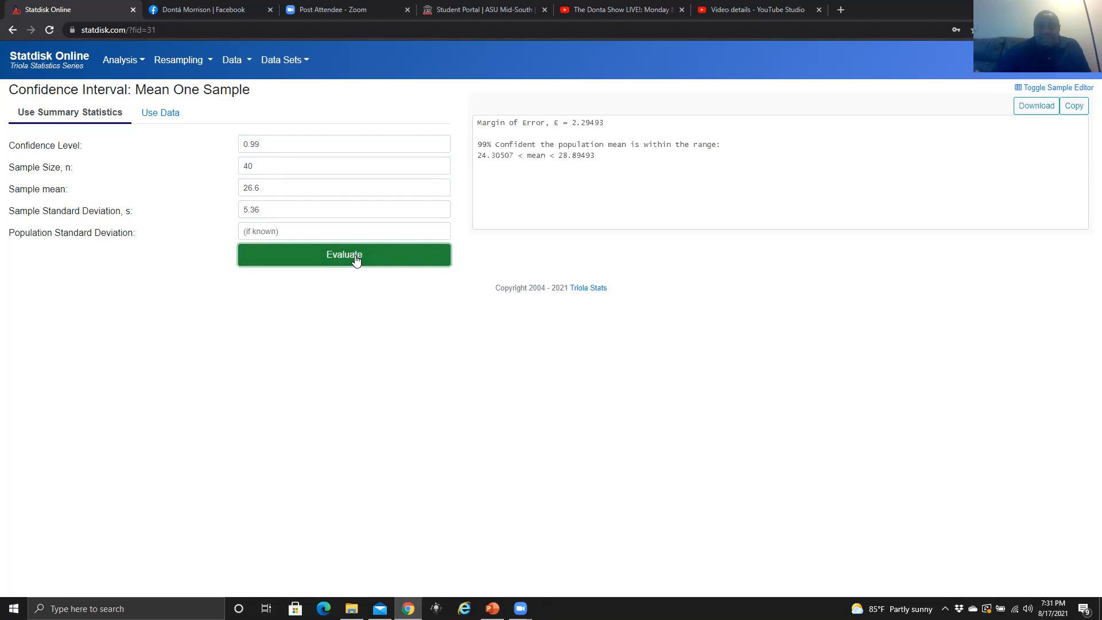
left_click_drag(477, 144, 727, 158)
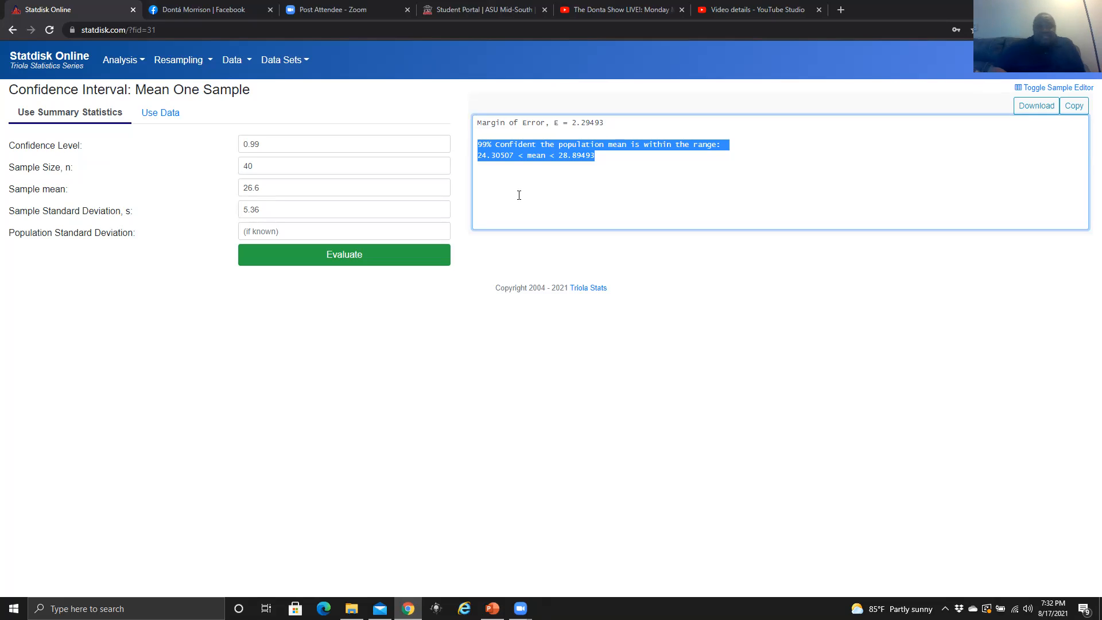
Load the 1a Body Measurements Female data set from Elementary Statistics 12th Edition and select its BMI column.
left_click(307, 61)
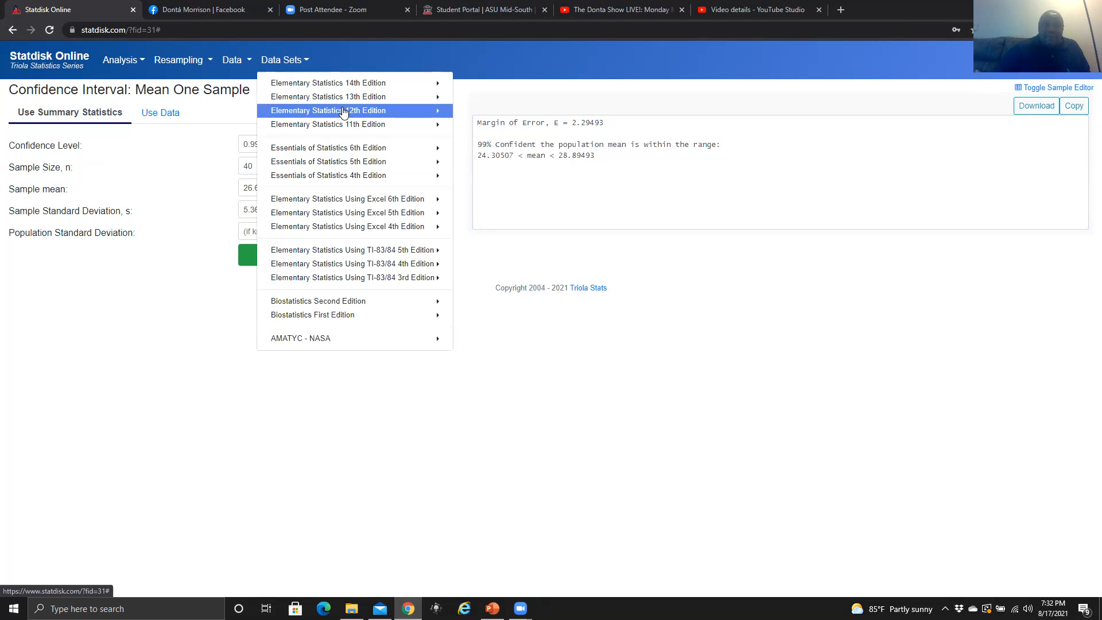
left_click(344, 112)
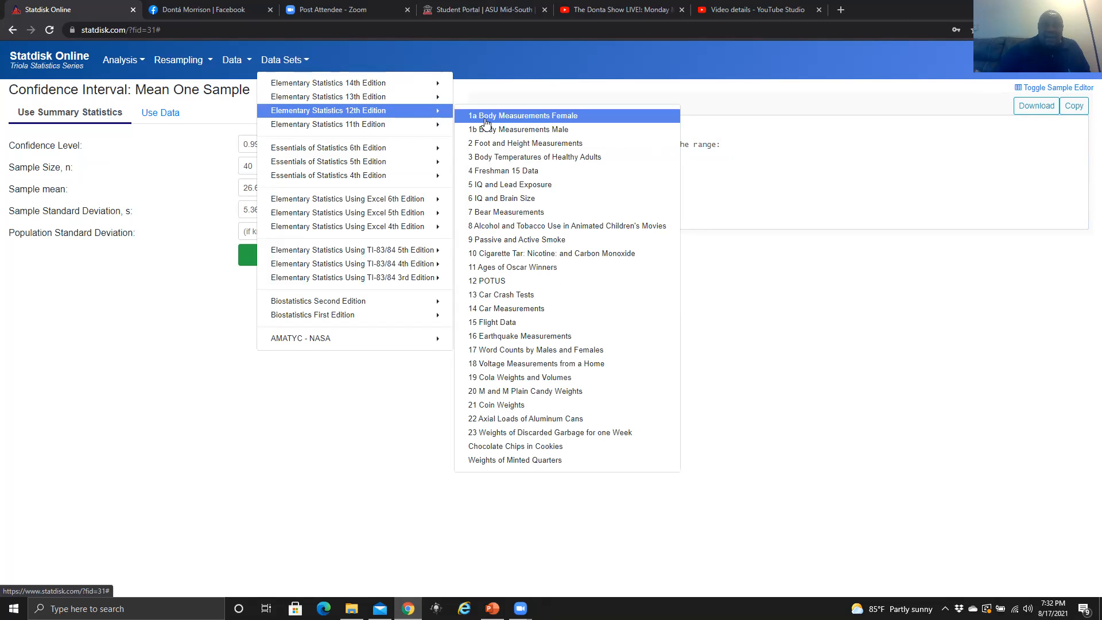
left_click(518, 117)
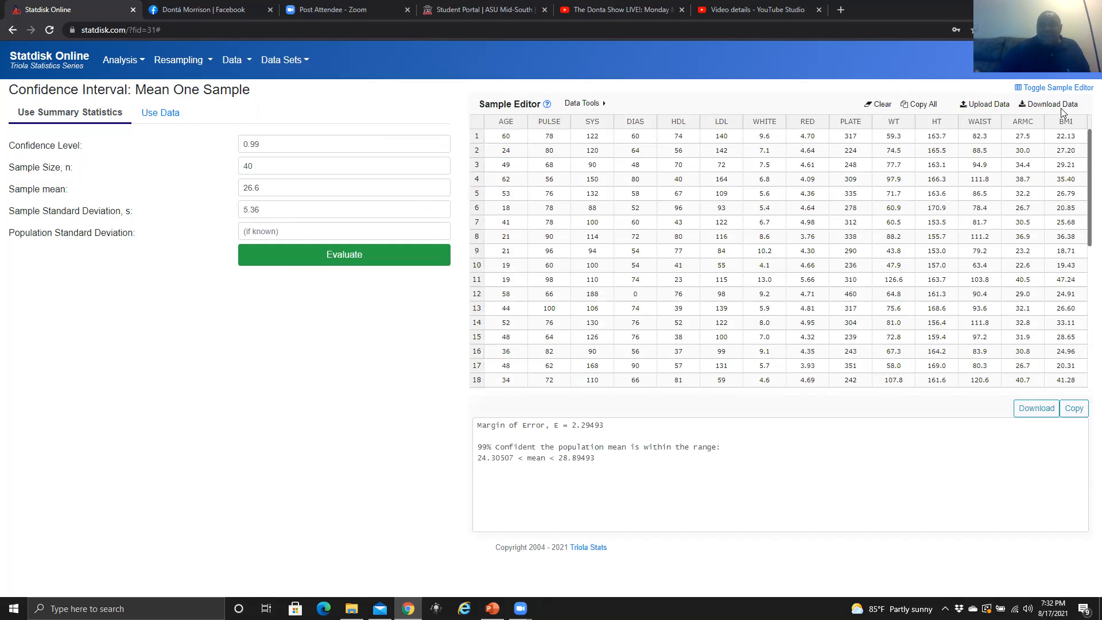
left_click(1073, 124)
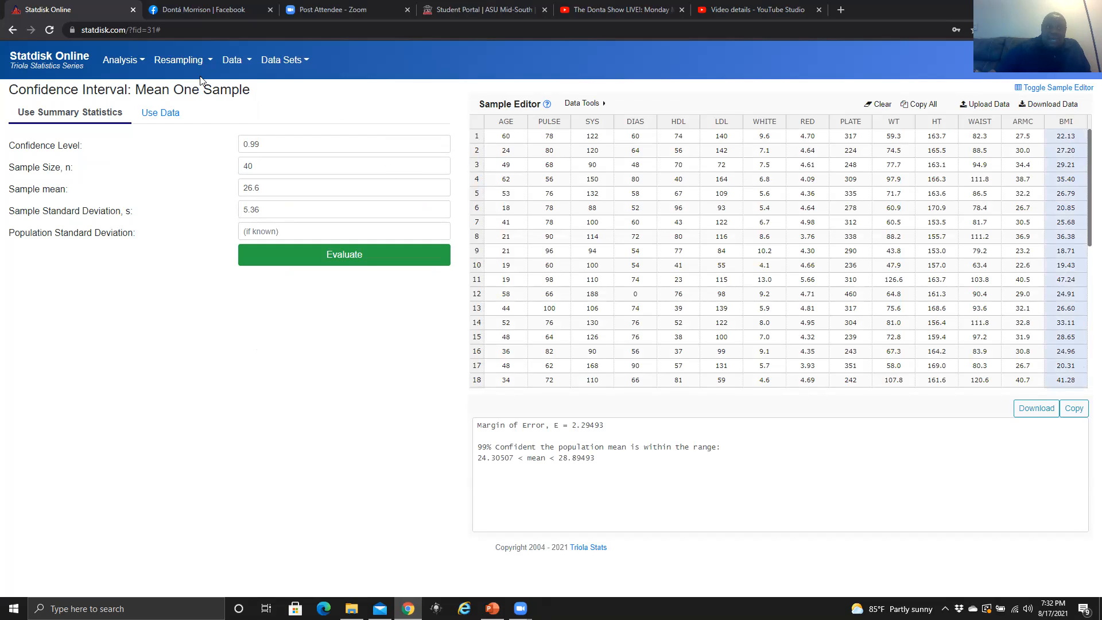
Run Explore Data descriptive statistics on the female BMI column and highlight the sample size, mean and standard deviation in the results.
left_click(248, 64)
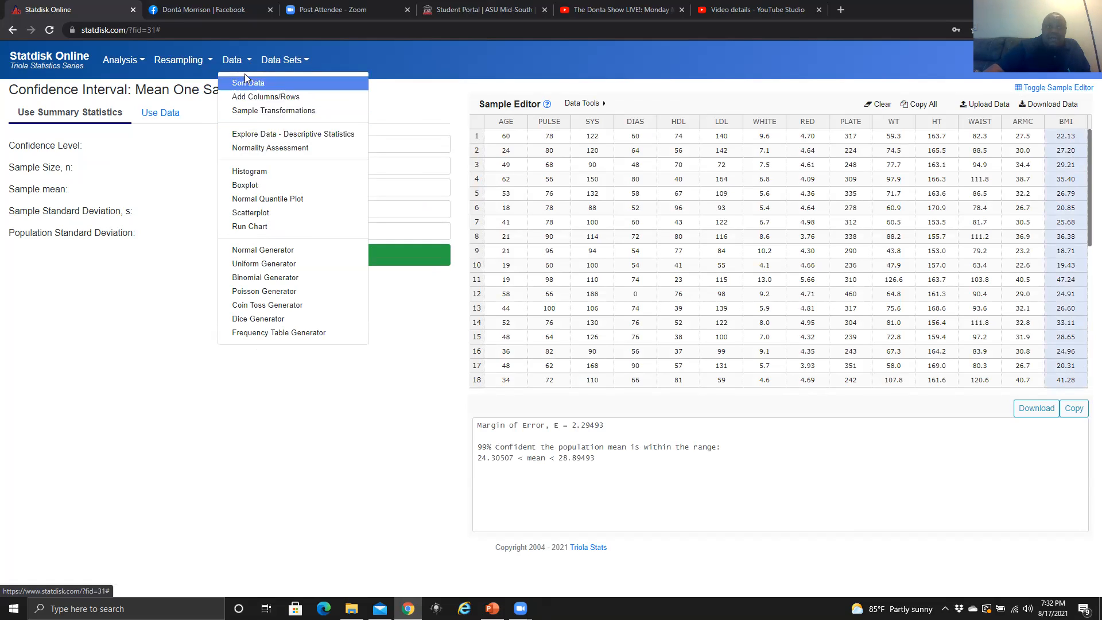
left_click(253, 135)
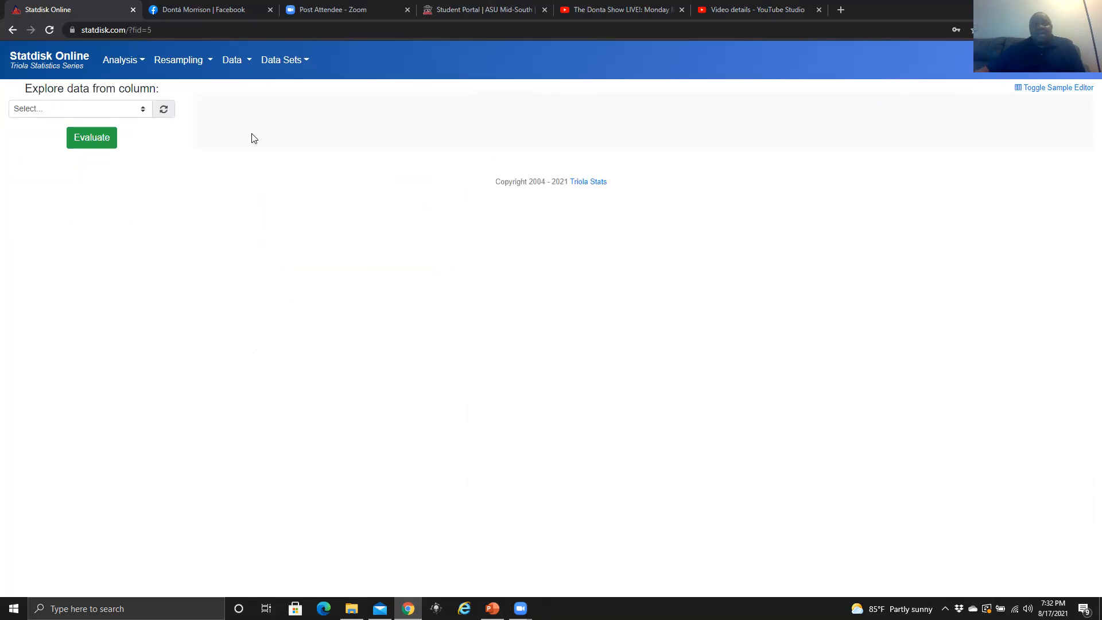
left_click(141, 114)
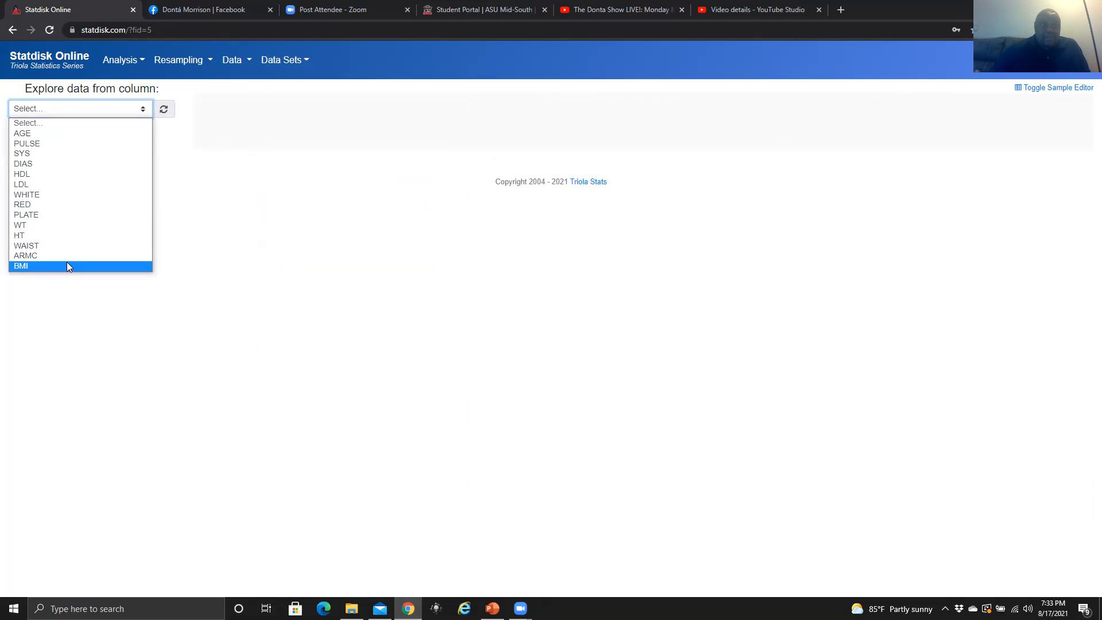
left_click(20, 265)
left_click(96, 143)
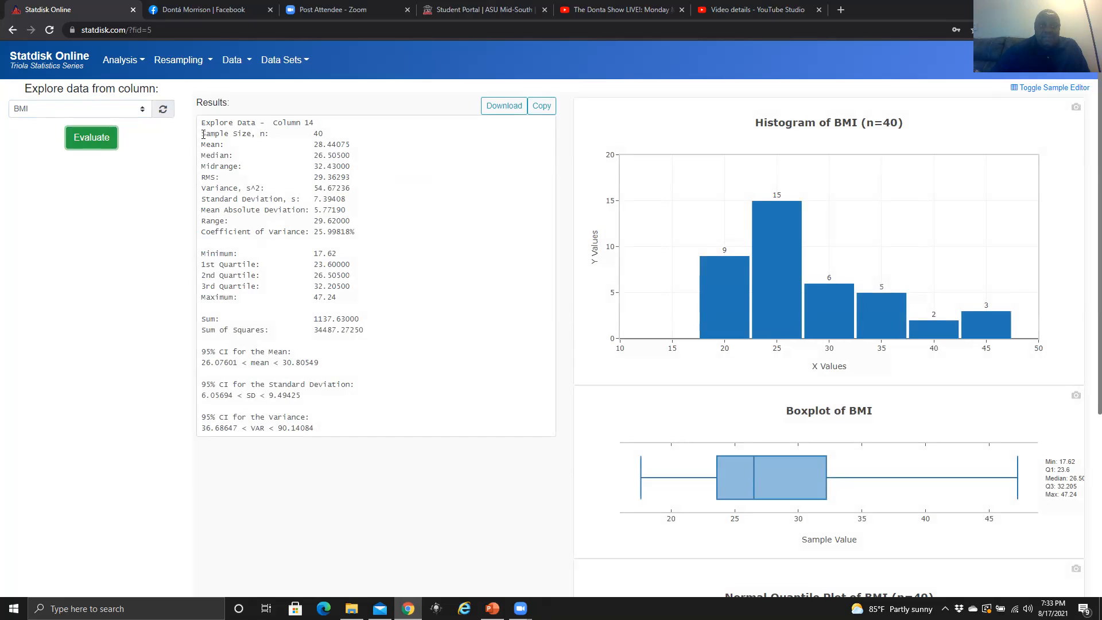
left_click_drag(203, 135, 356, 143)
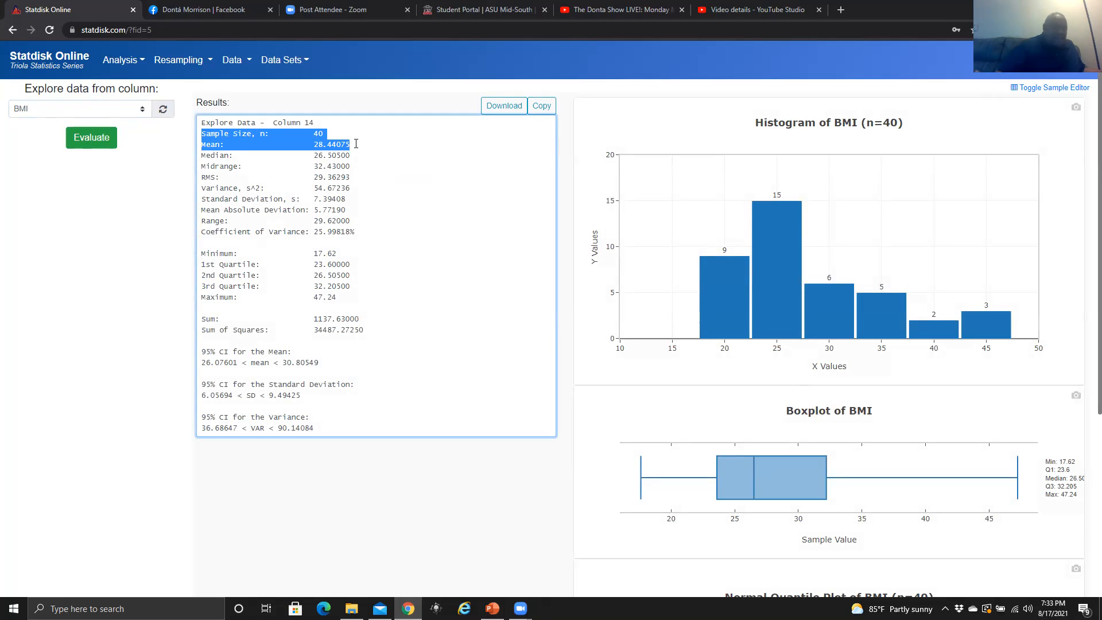
left_click_drag(202, 199, 385, 198)
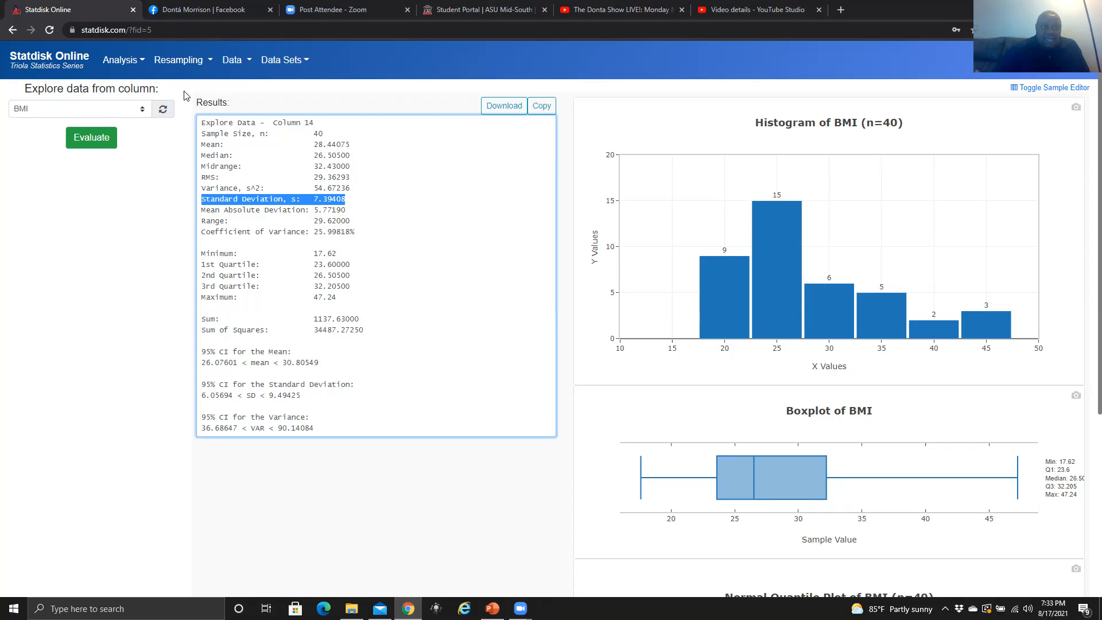
Open the confidence interval analysis for the mean of one sample.
left_click(139, 63)
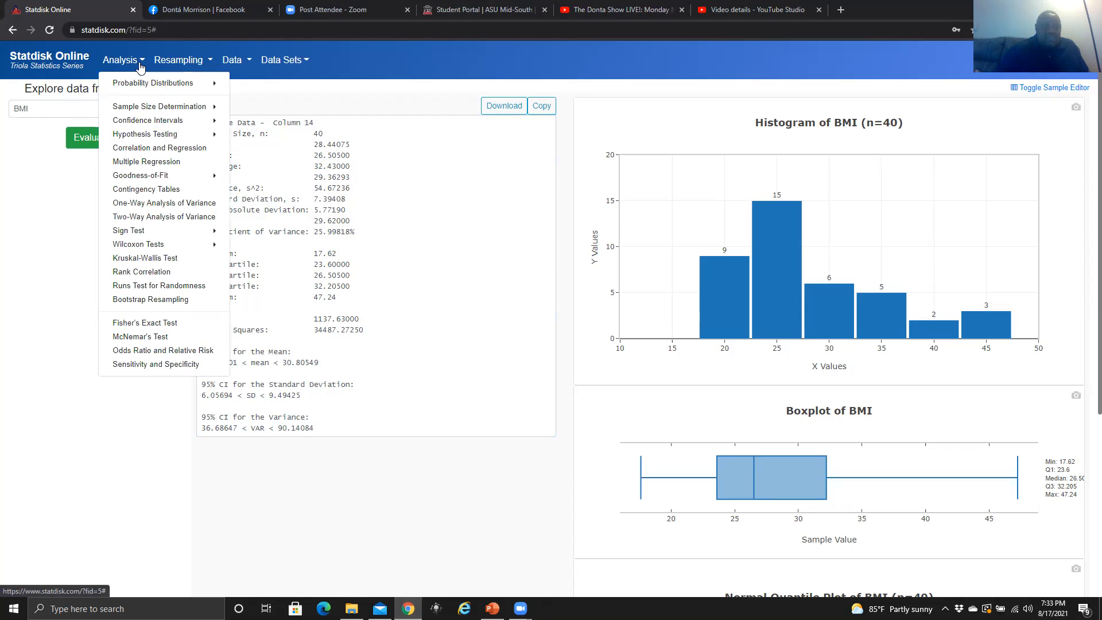
left_click(170, 126)
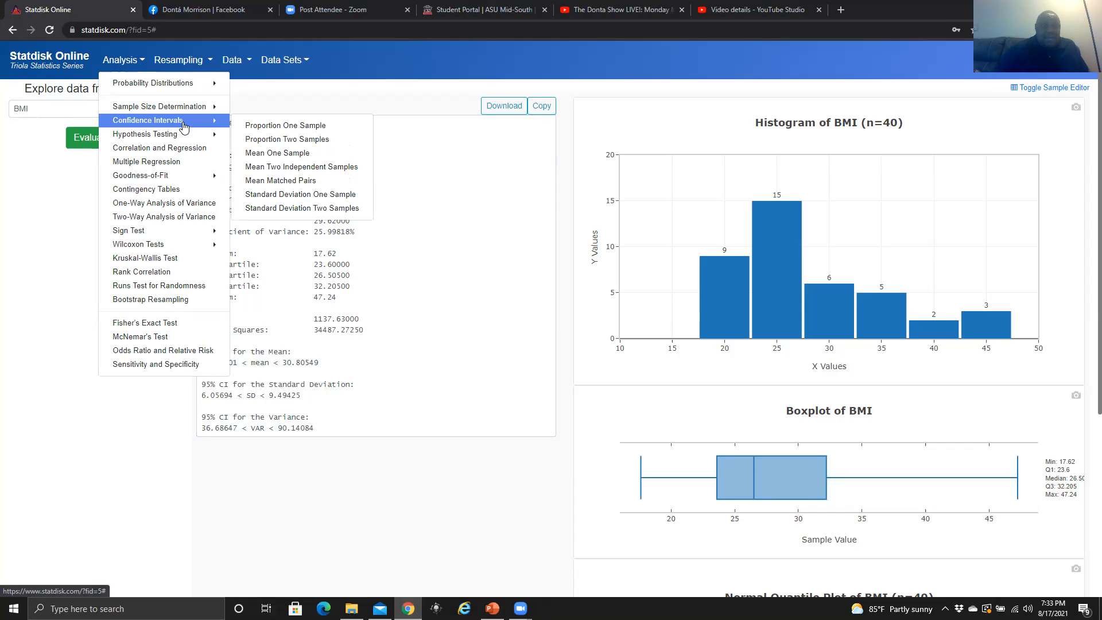
left_click(281, 153)
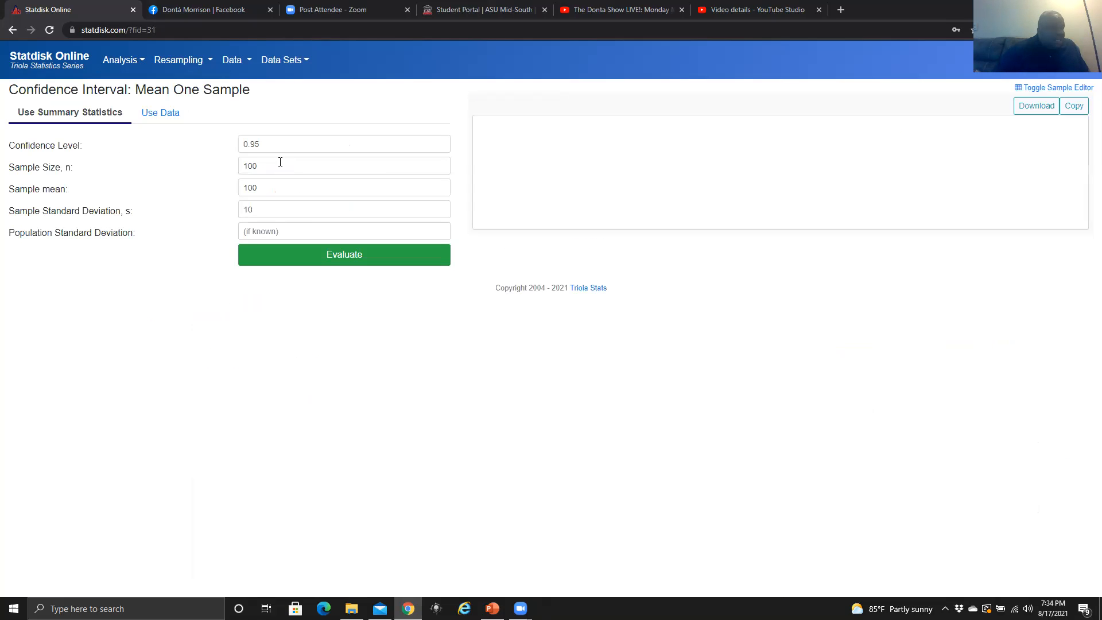
Calculate the mean's confidence interval with level 0.99, sample size 40, sample mean 24.4 and sample standard deviation 7.39.
left_click(275, 147)
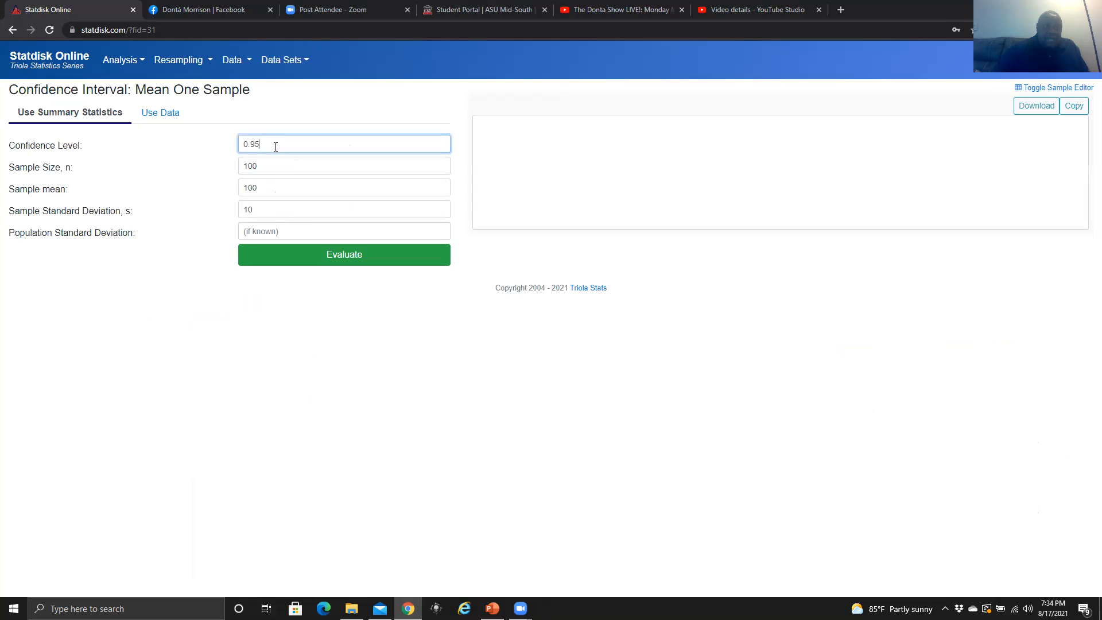
key("BackSpace")
type("9")
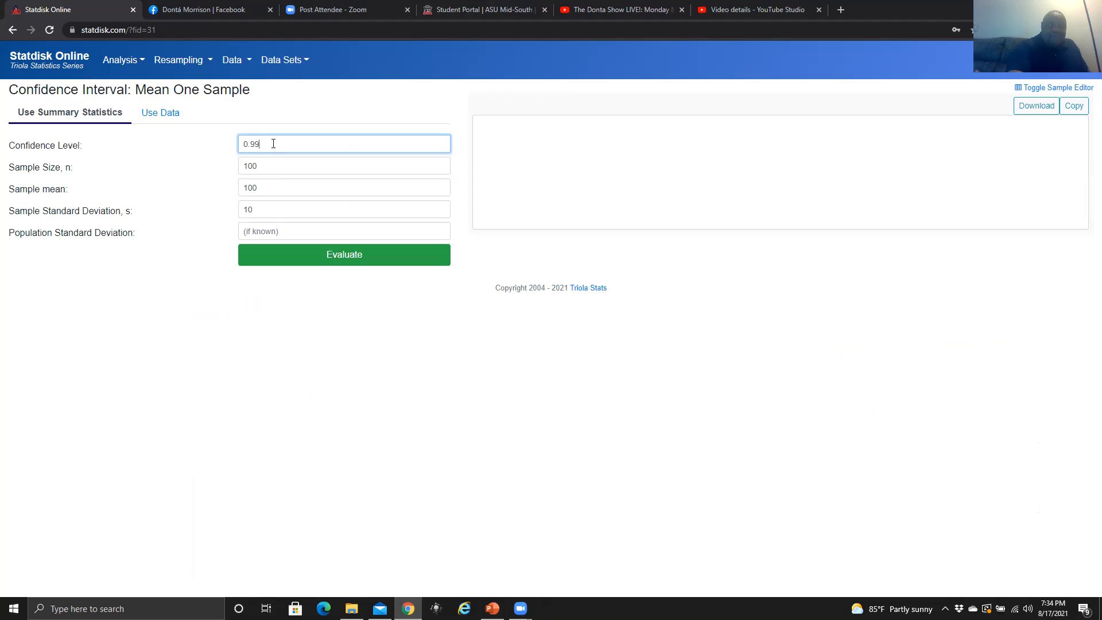
key("Tab")
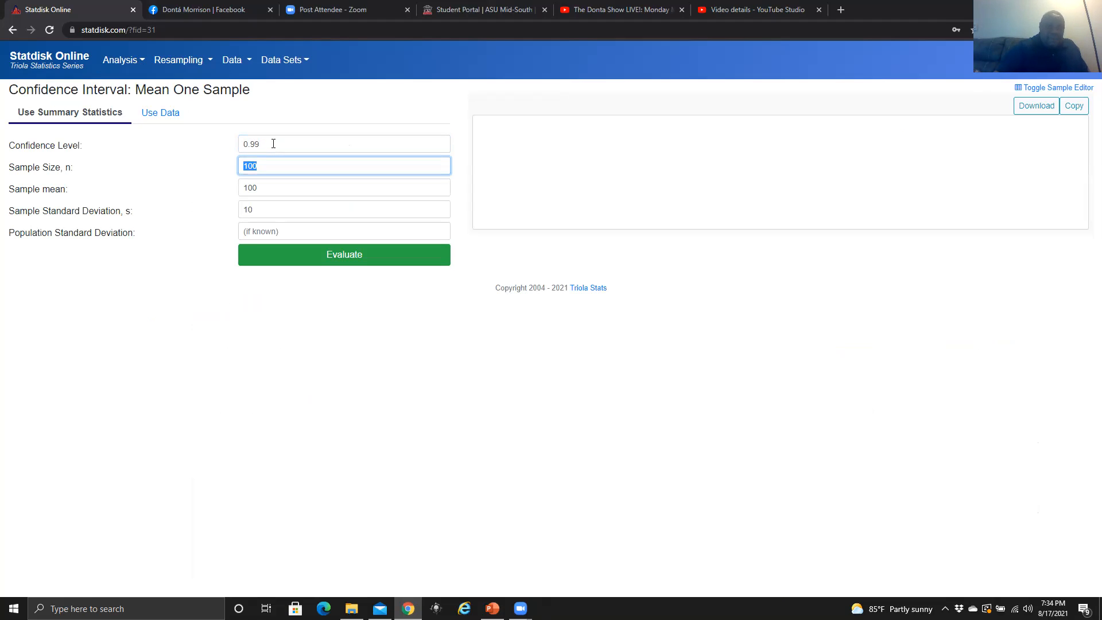
type("40")
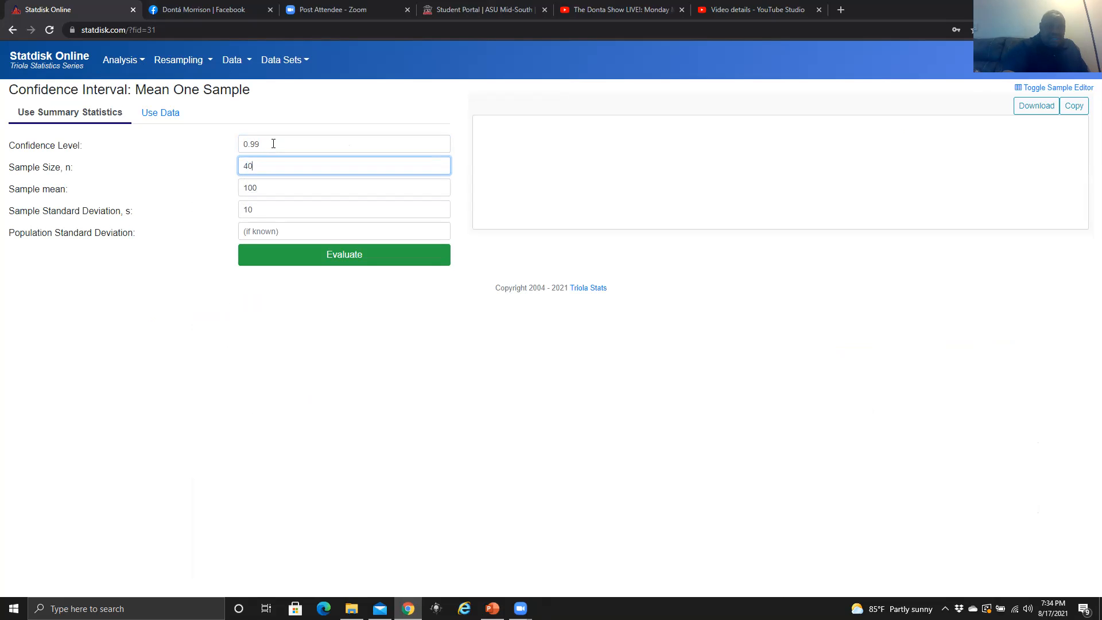
key("Tab")
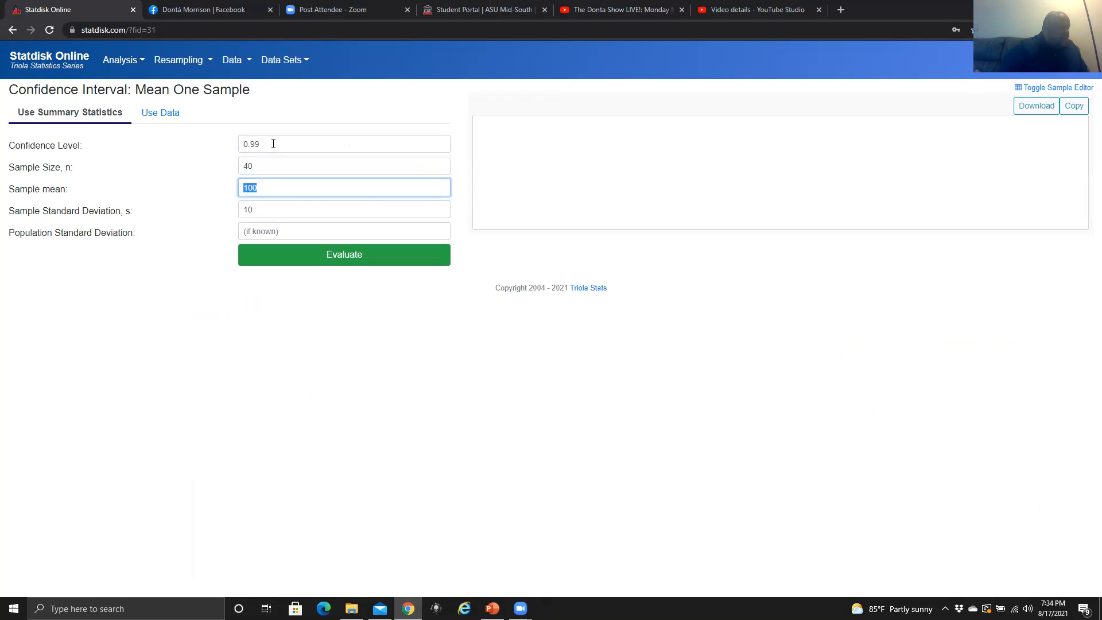
type("24.4")
key("Tab")
type("7.39")
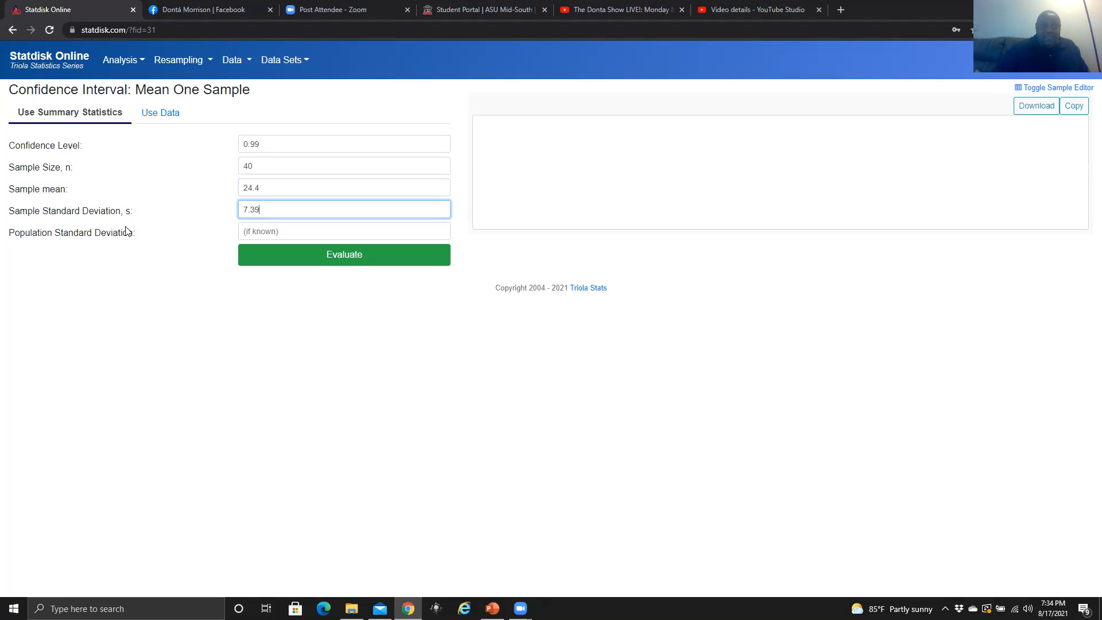
left_click(350, 263)
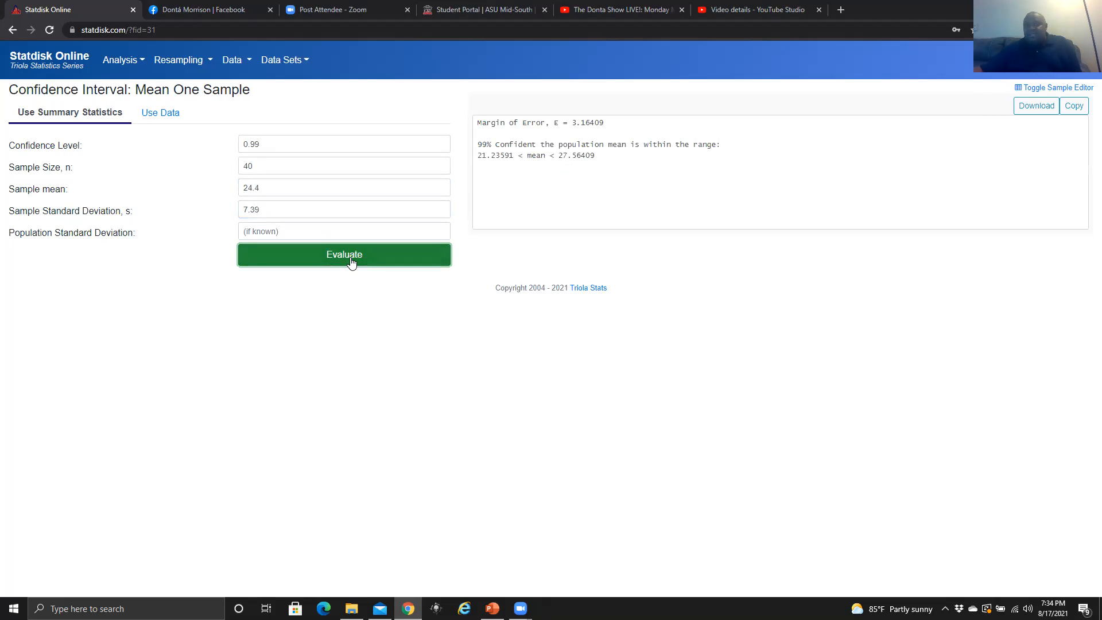
Highlight the resulting confidence range for the mean and switch to the Sample Problem 4 slide in PowerPoint.
left_click_drag(480, 144, 728, 159)
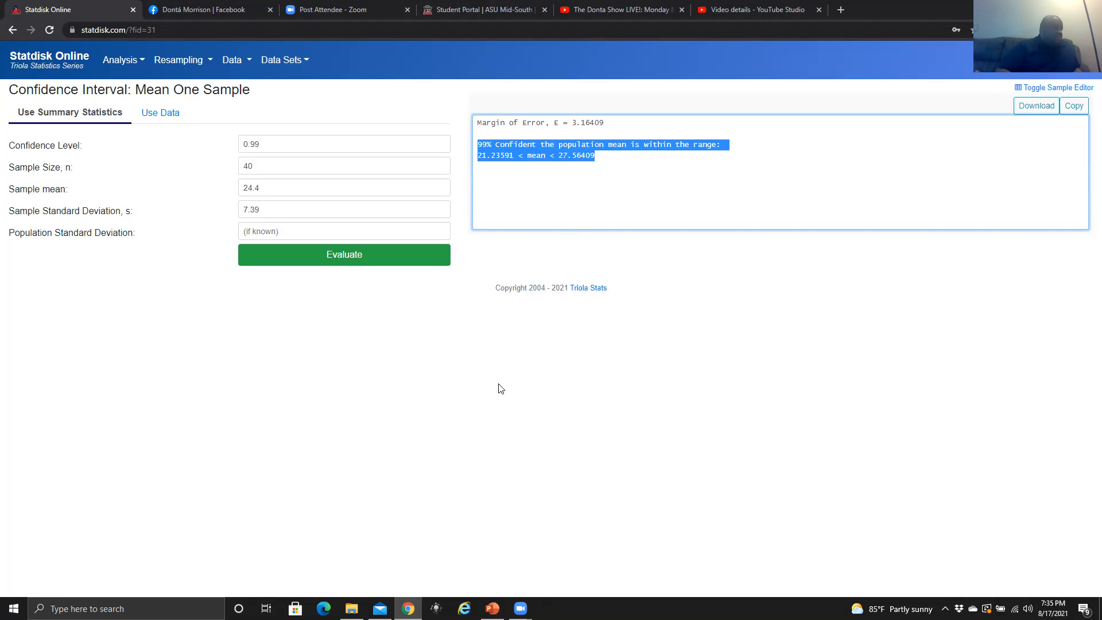
left_click(492, 608)
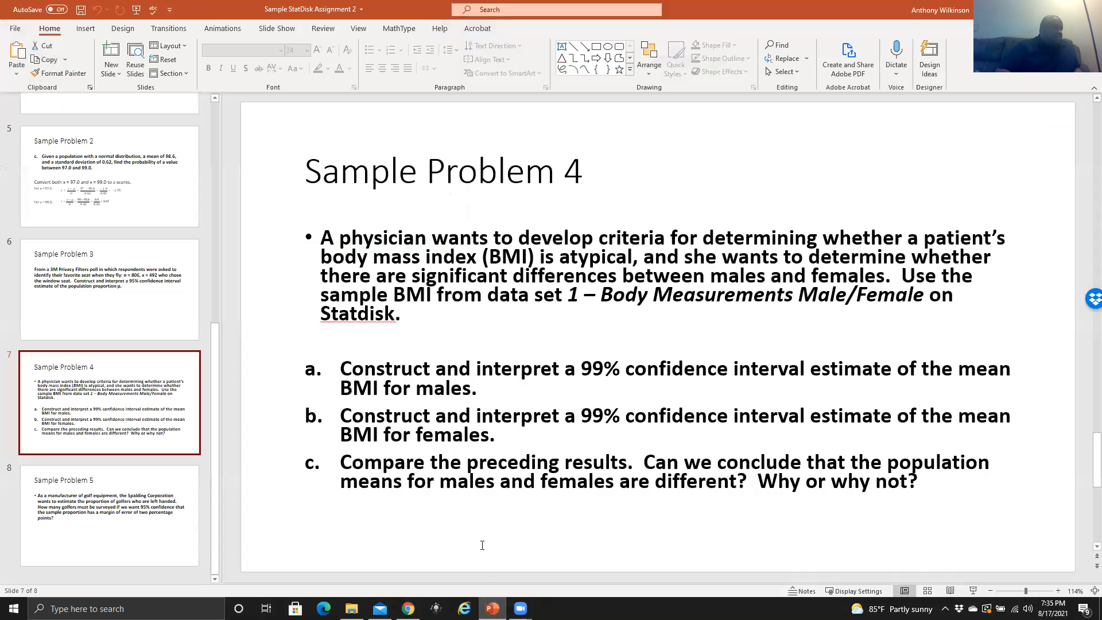